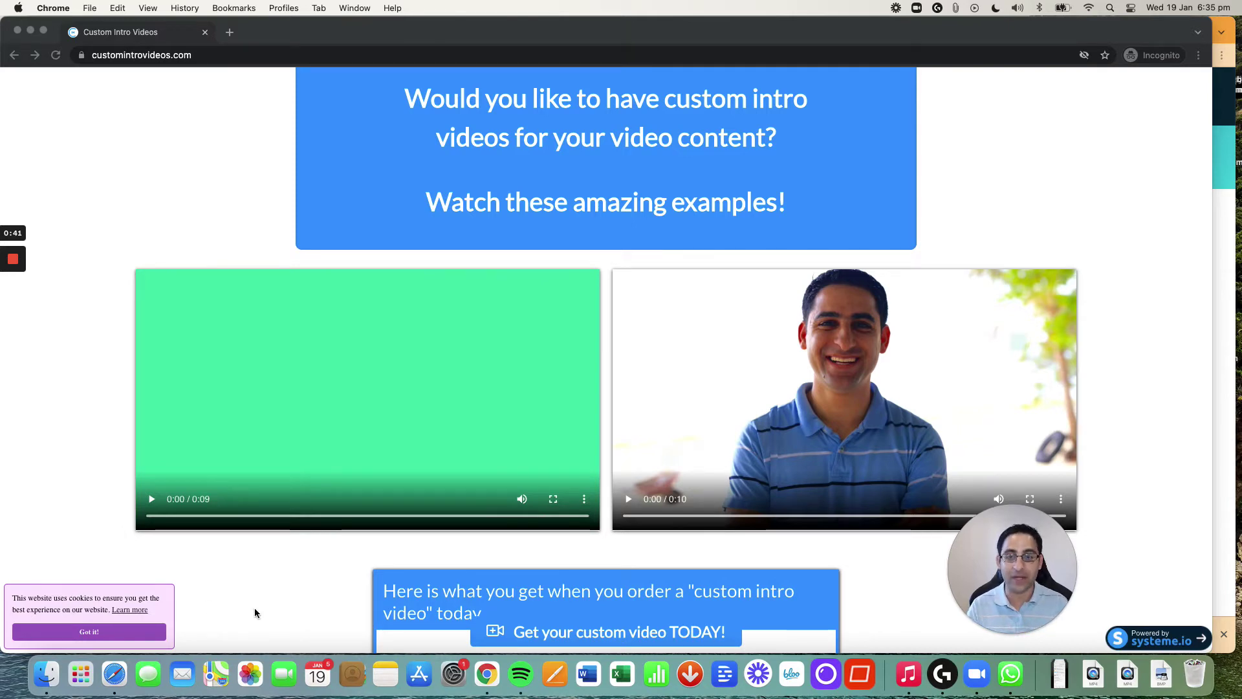
Step: Switch from the live site window to the WebsitePolicies cookie banner generator
key("super+grave")
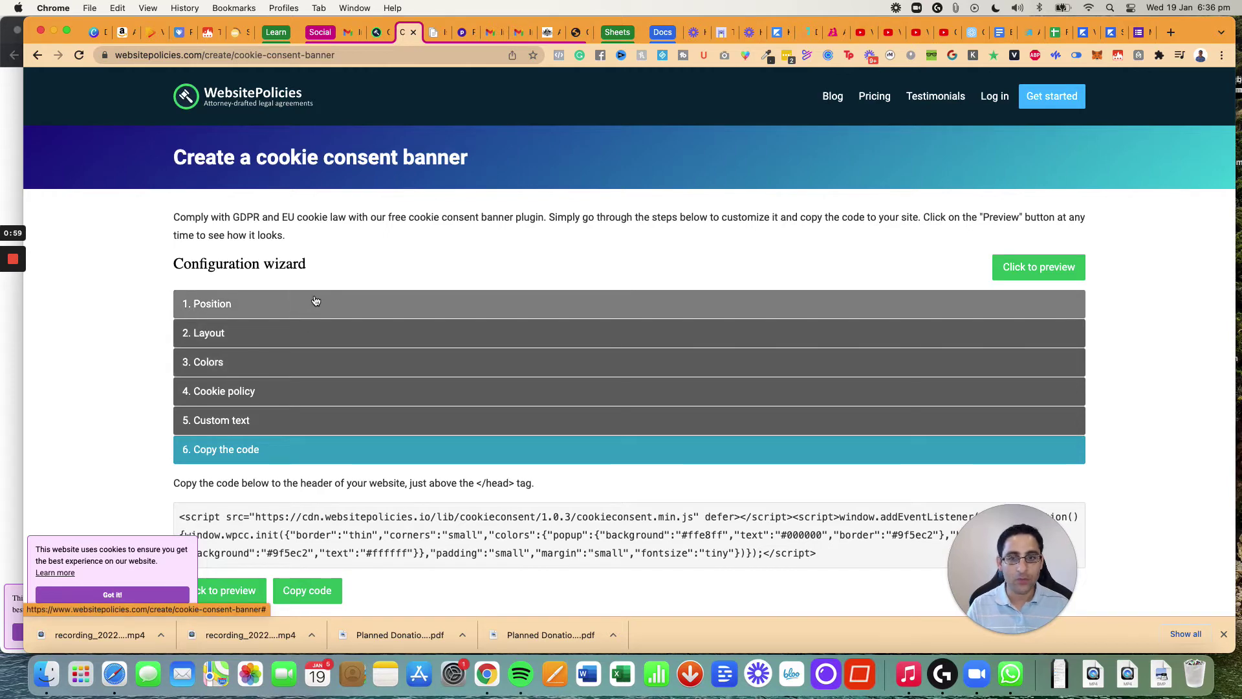
Step: Choose the full-width Bar style and preview its top and push-down positions
left_click(263, 304)
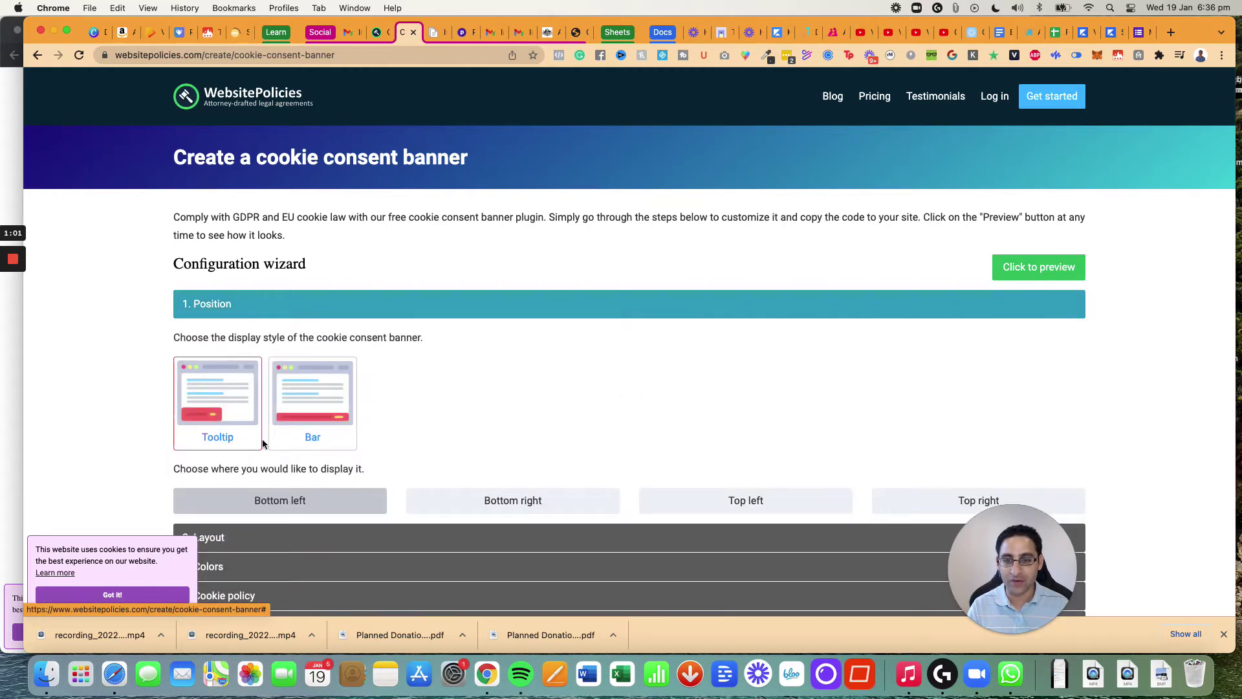
left_click(310, 417)
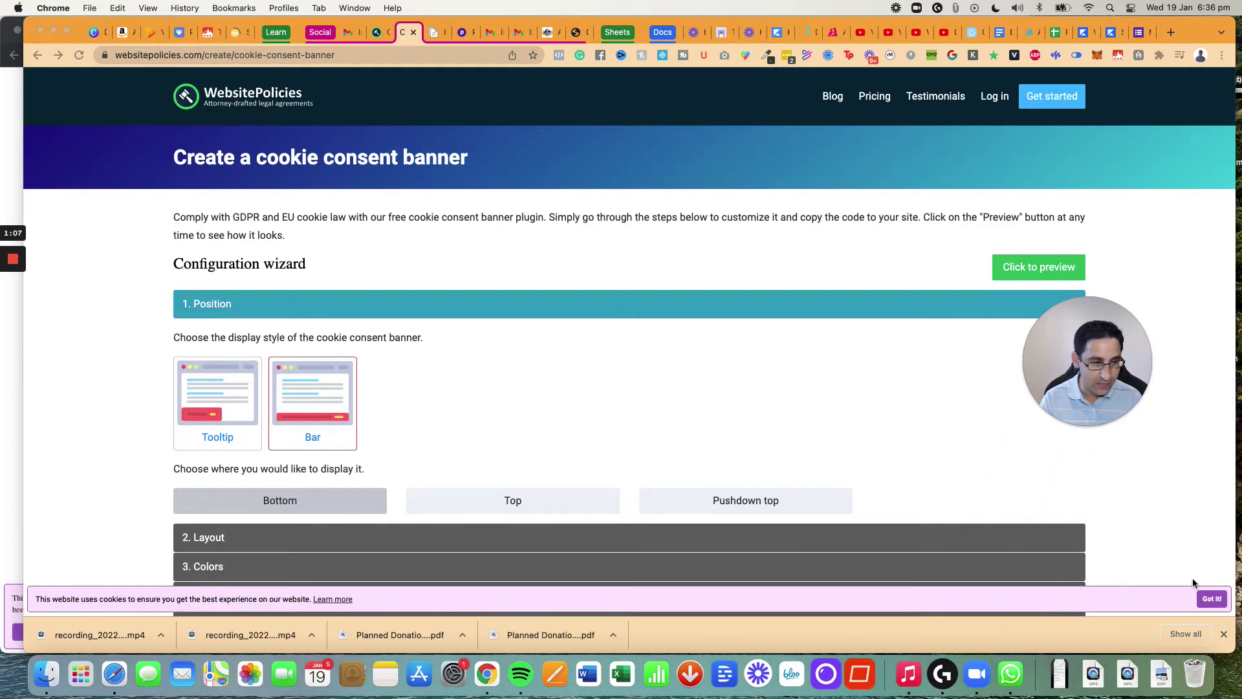
left_click(485, 504)
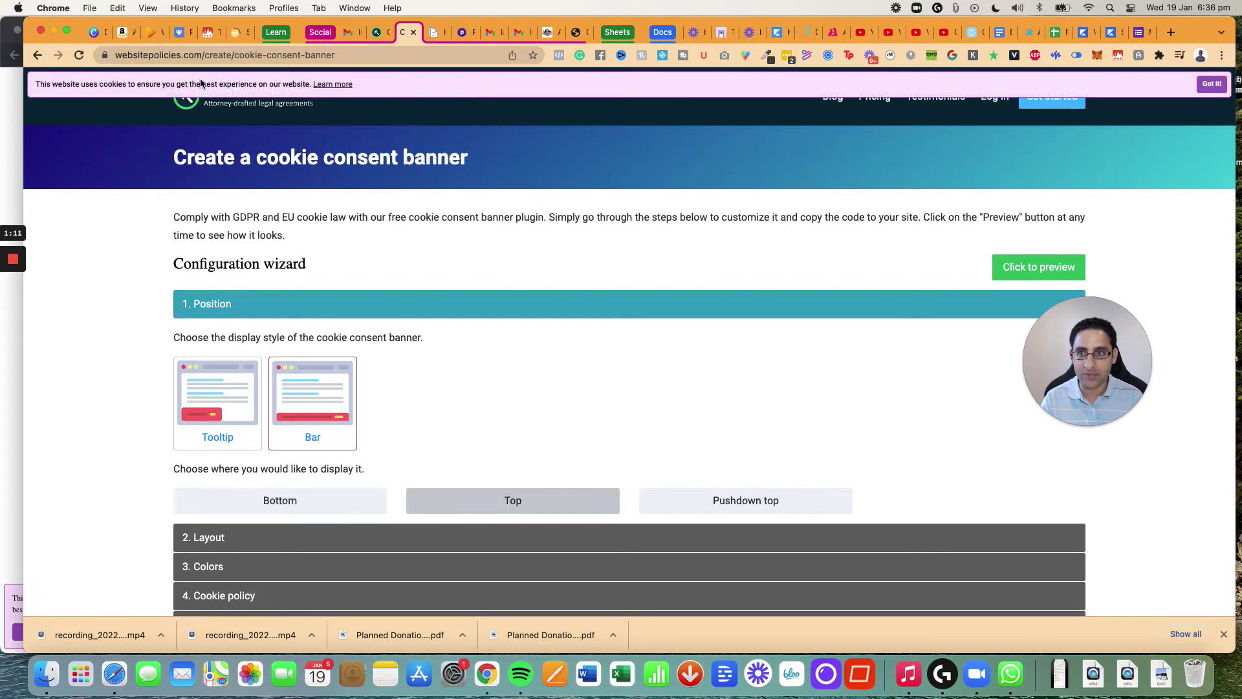
left_click(771, 501)
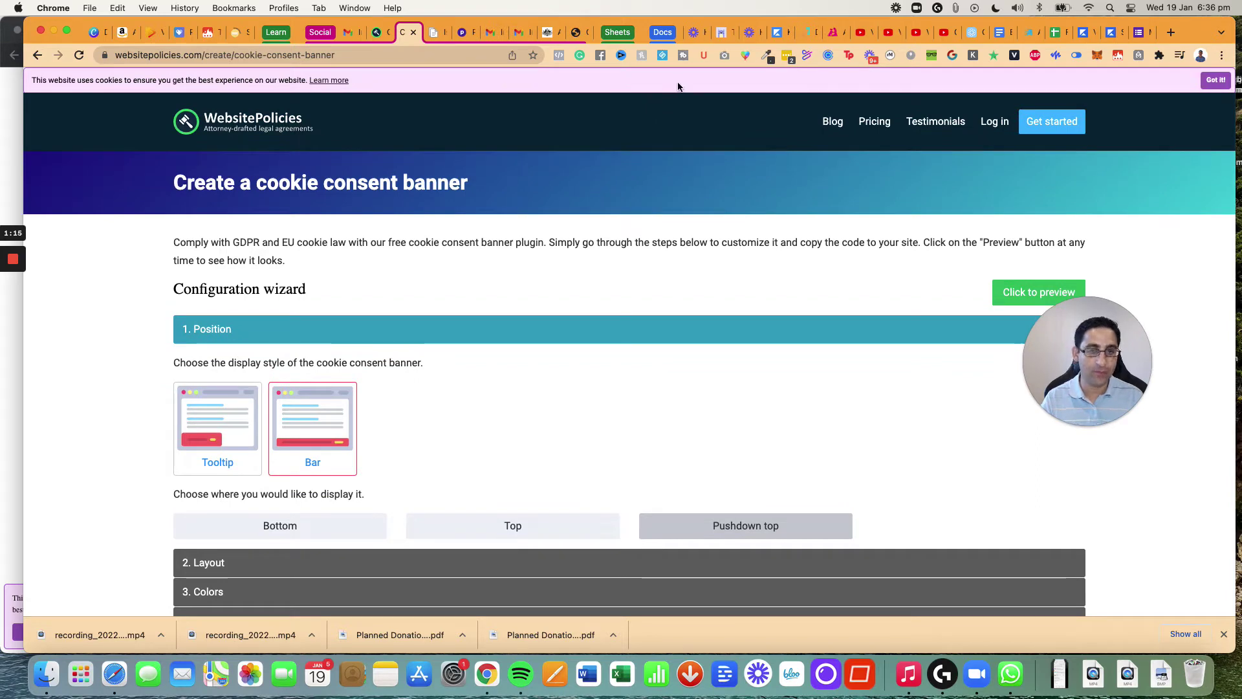
Step: Try the Tooltip style in each corner, then settle on the Bar at the bottom
left_click(205, 450)
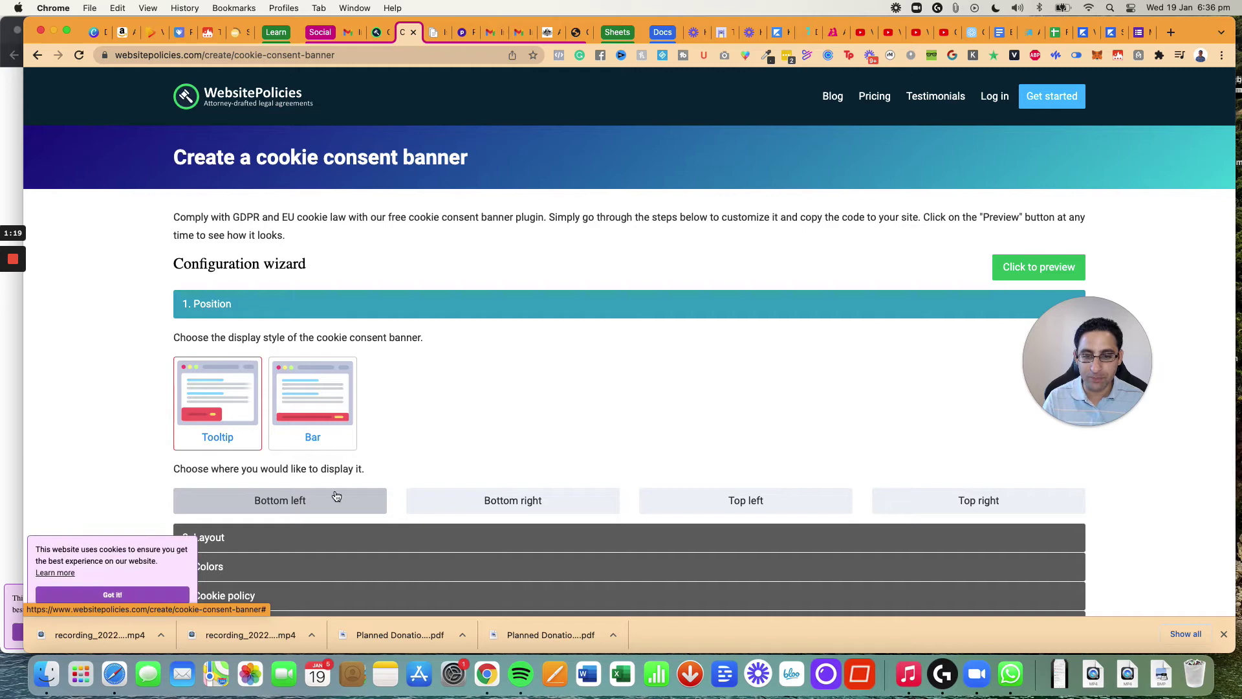
left_click(510, 501)
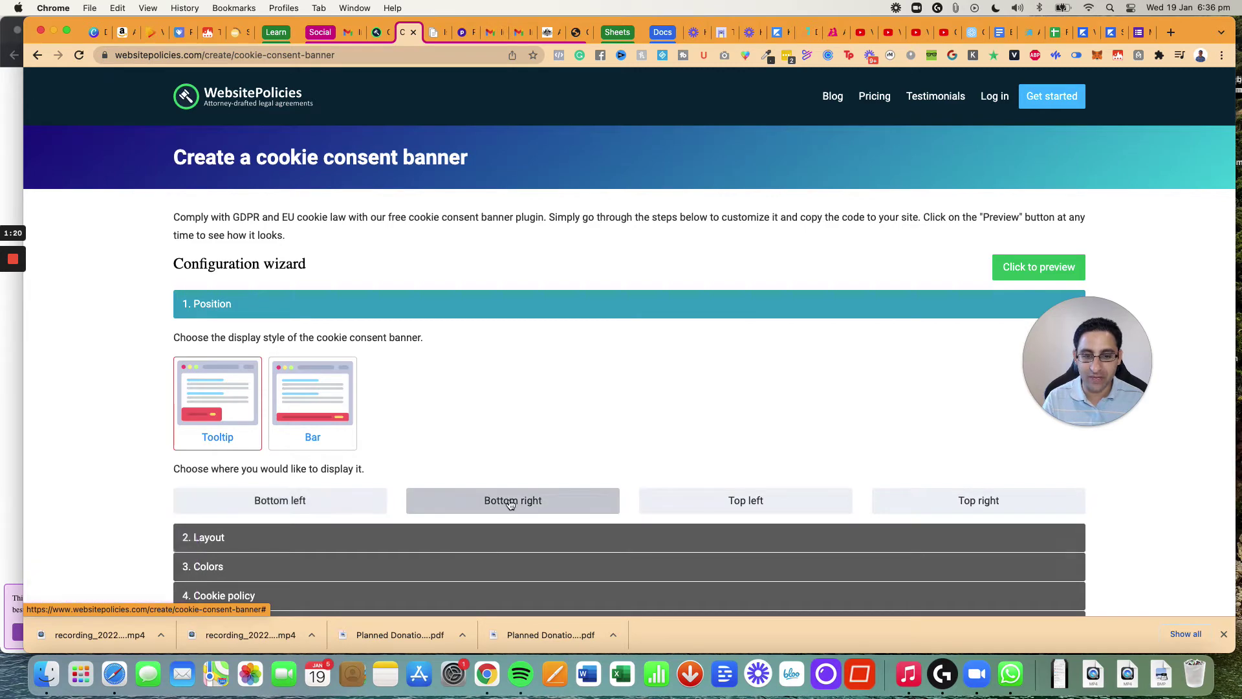
left_click(746, 500)
left_click(982, 500)
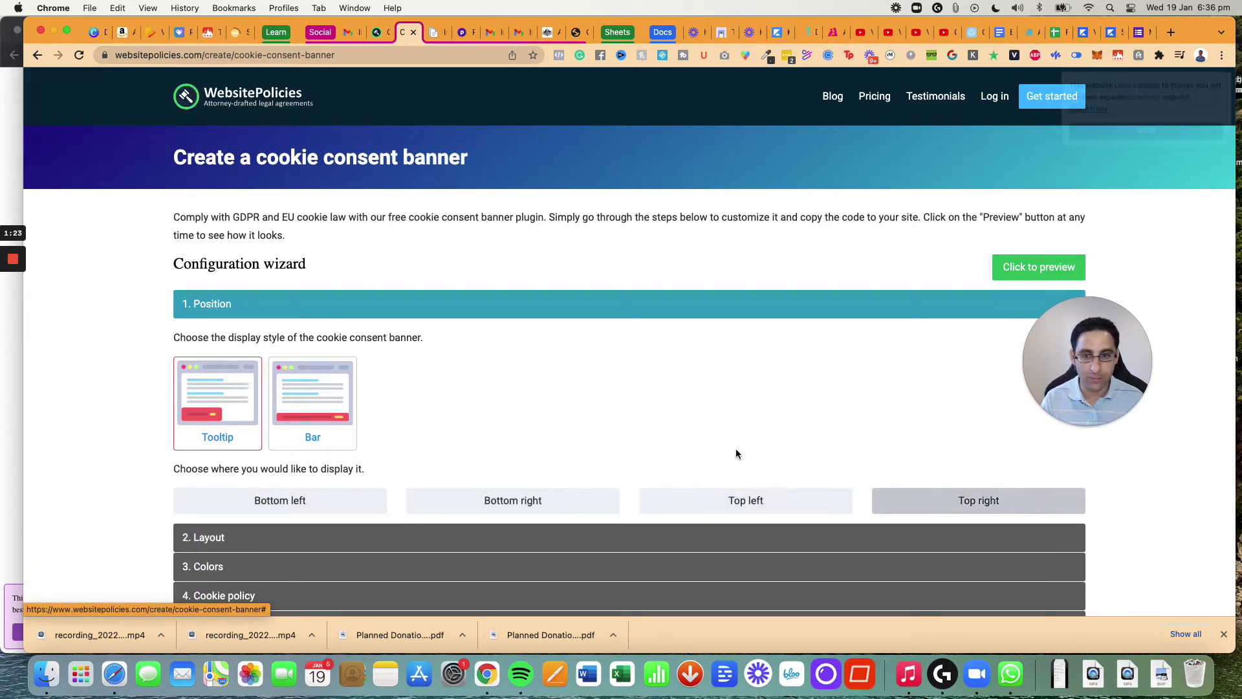
left_click(311, 419)
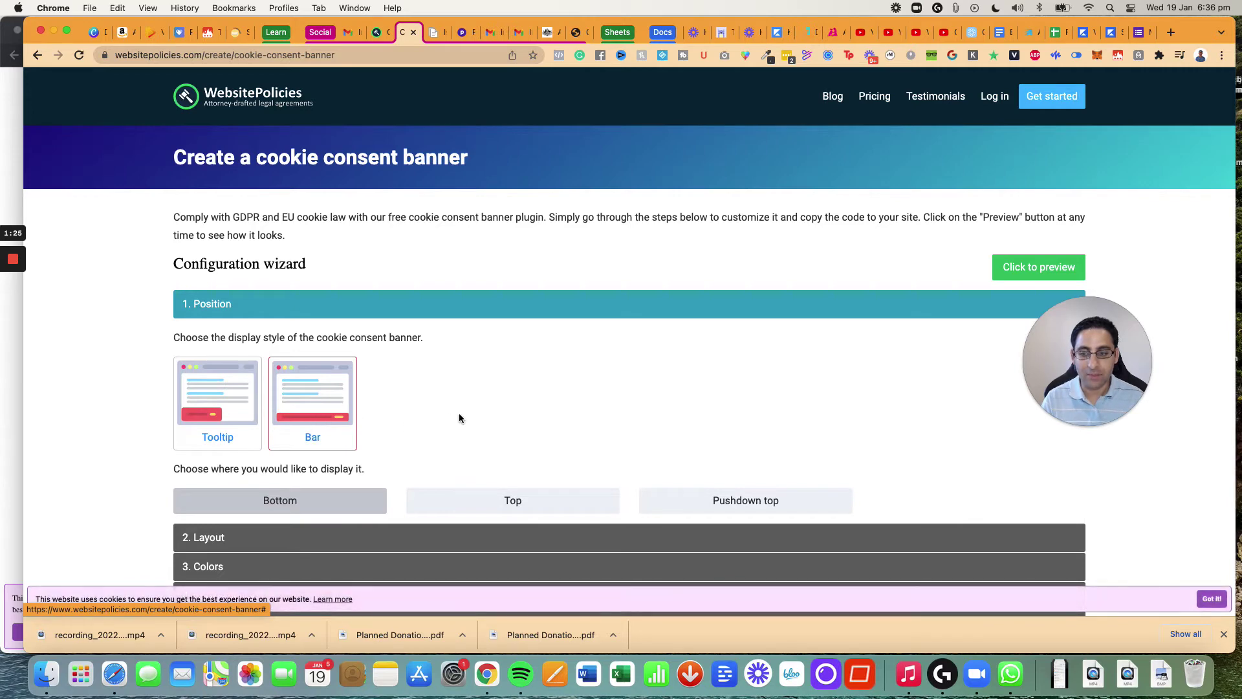
scroll(459, 413, "down", 3)
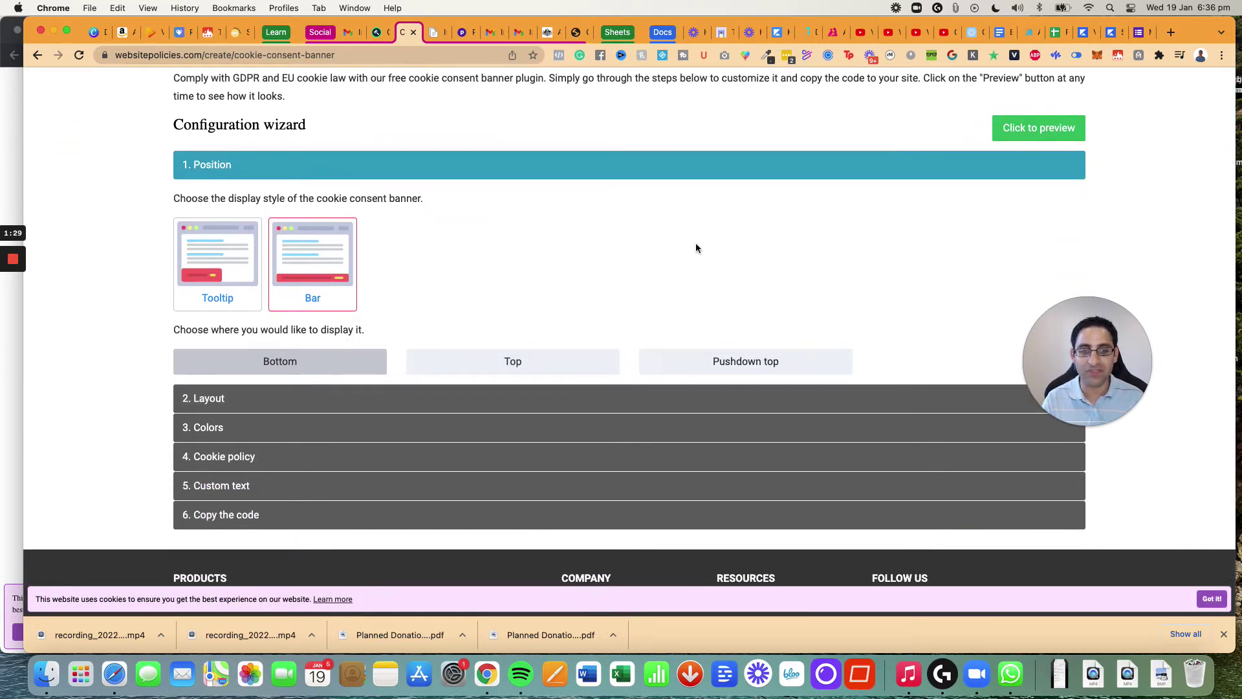
left_click(1036, 130)
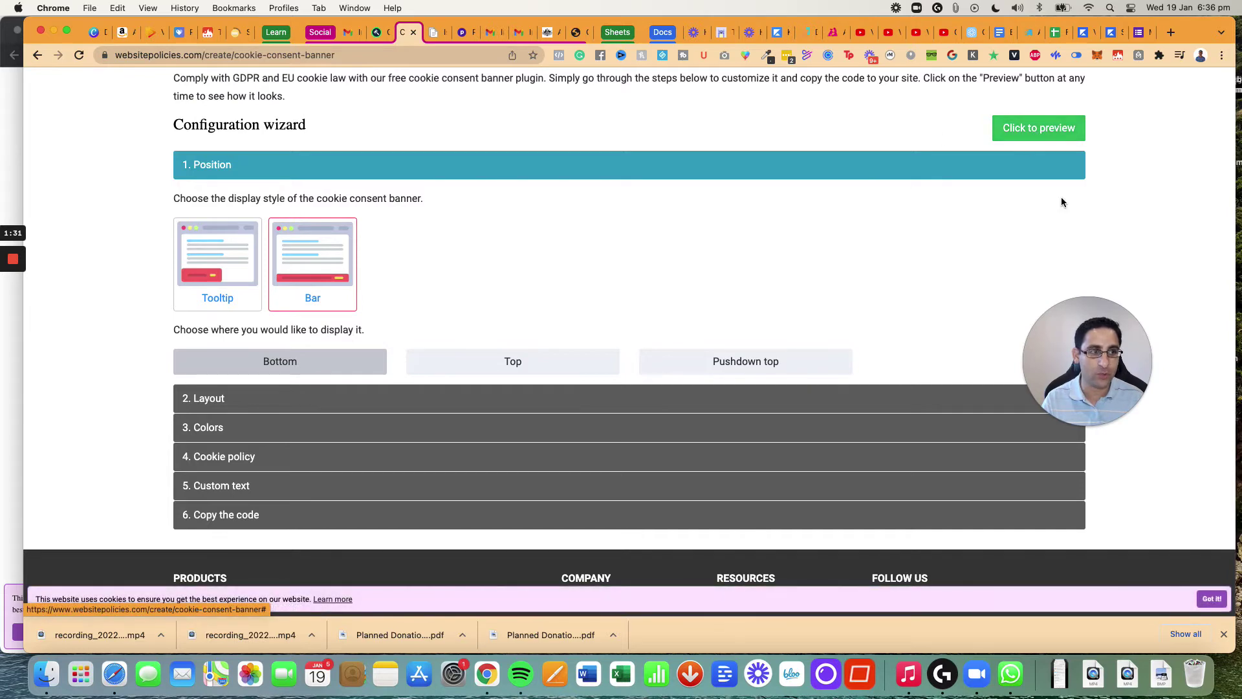
Step: Give the banner Large corners and a Large margin, leaving border and padding as is
left_click(337, 400)
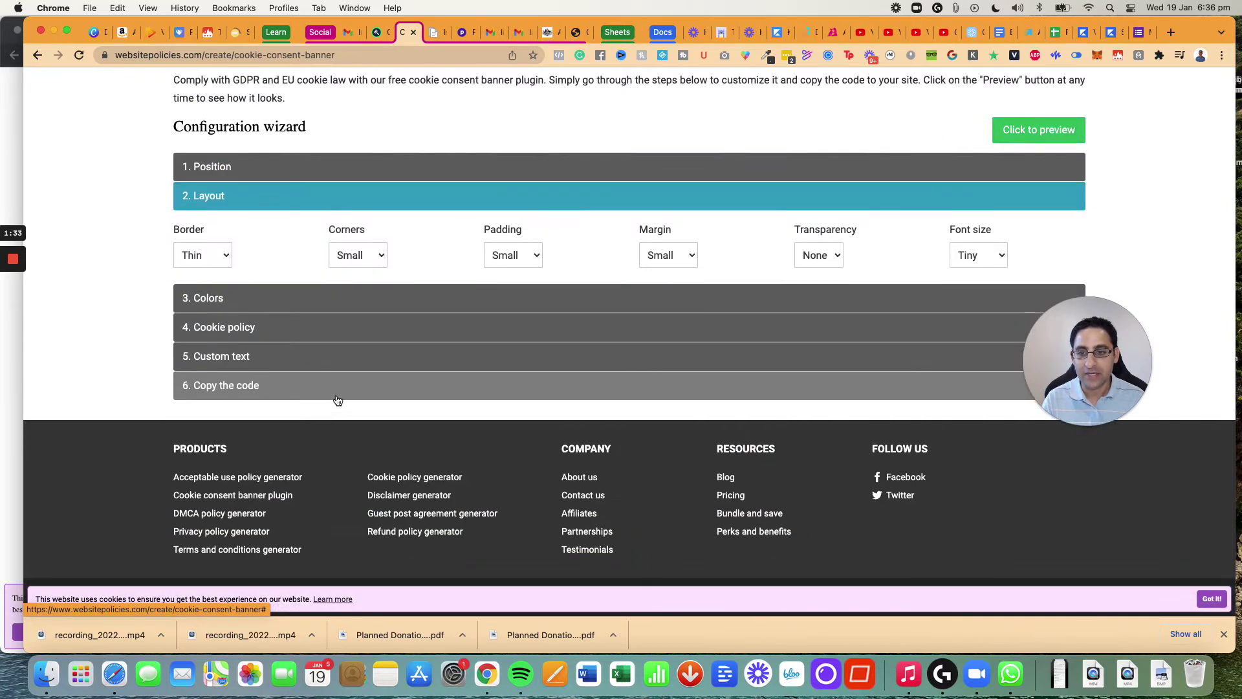
left_click(216, 256)
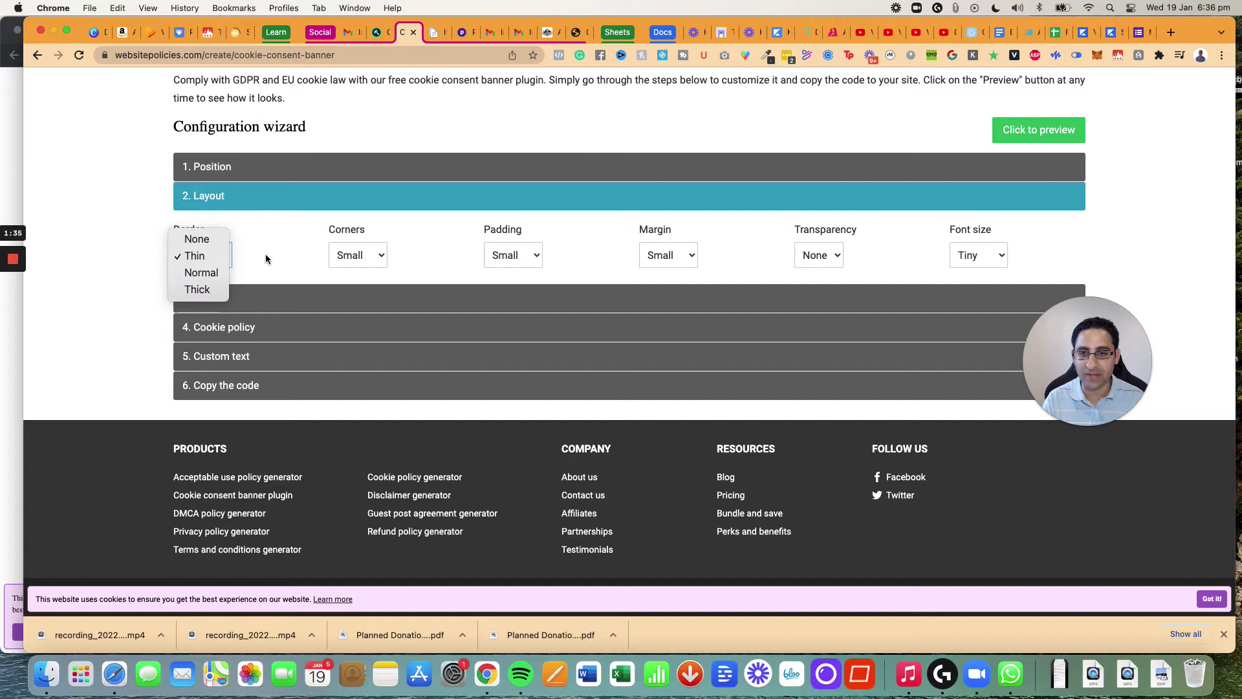
left_click(385, 261)
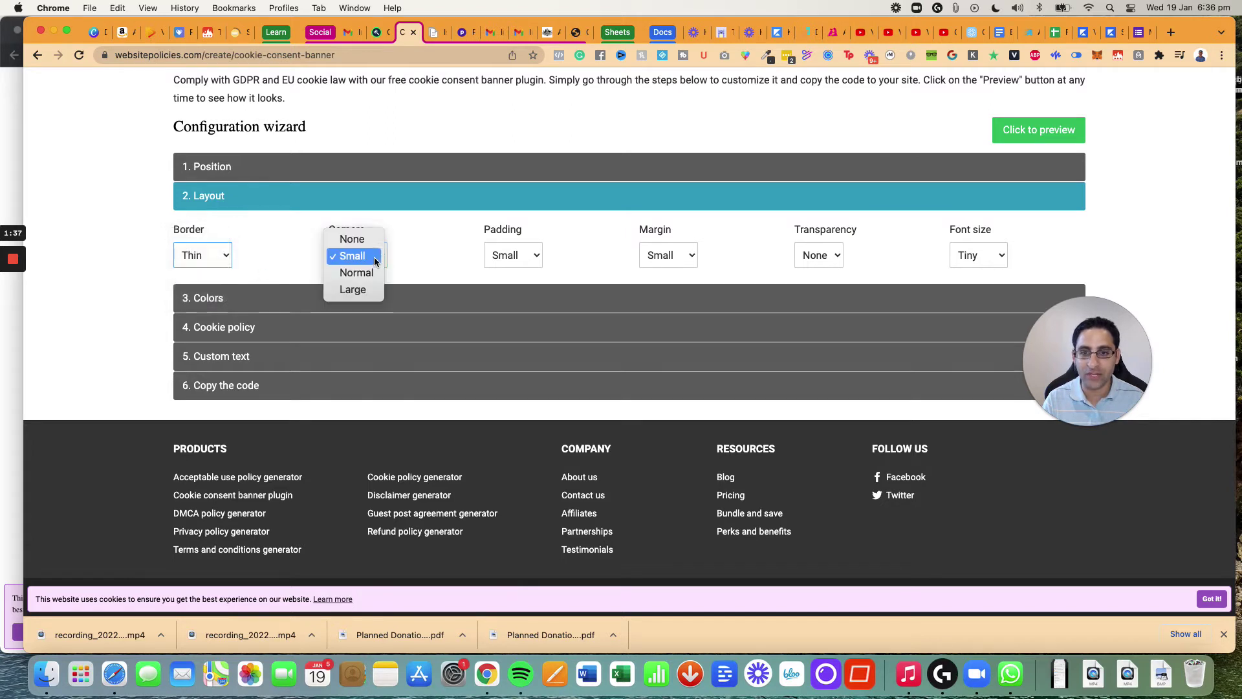
left_click(362, 292)
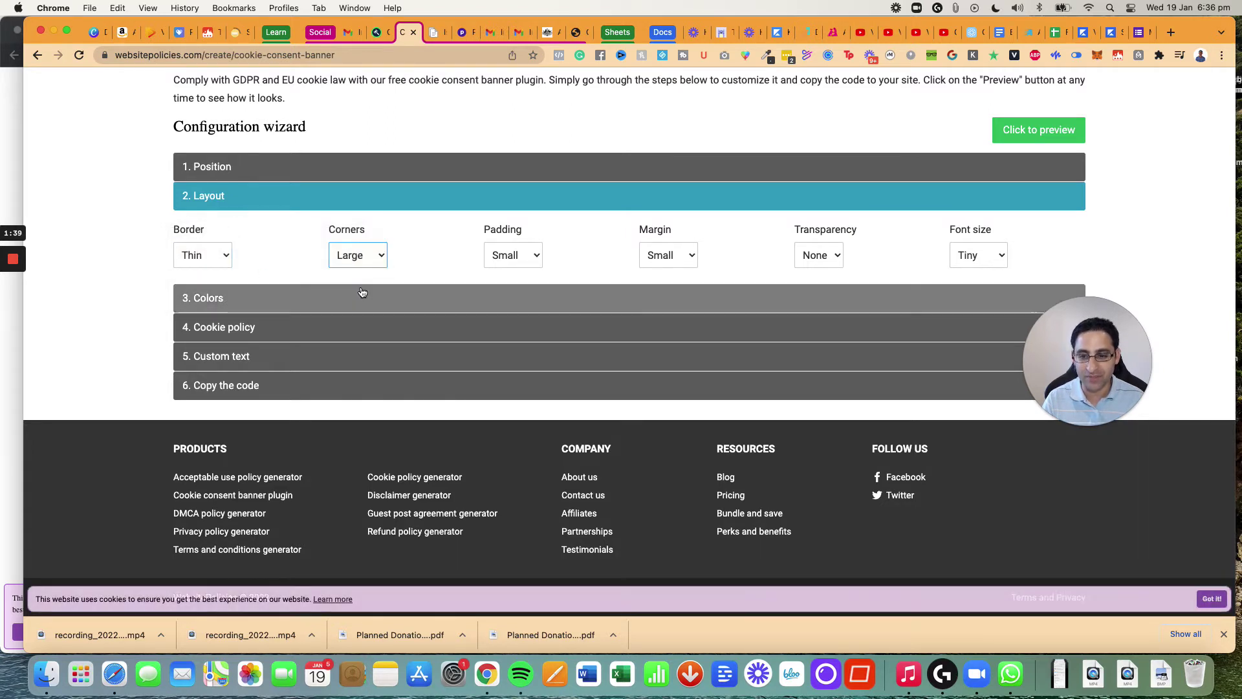
left_click(537, 255)
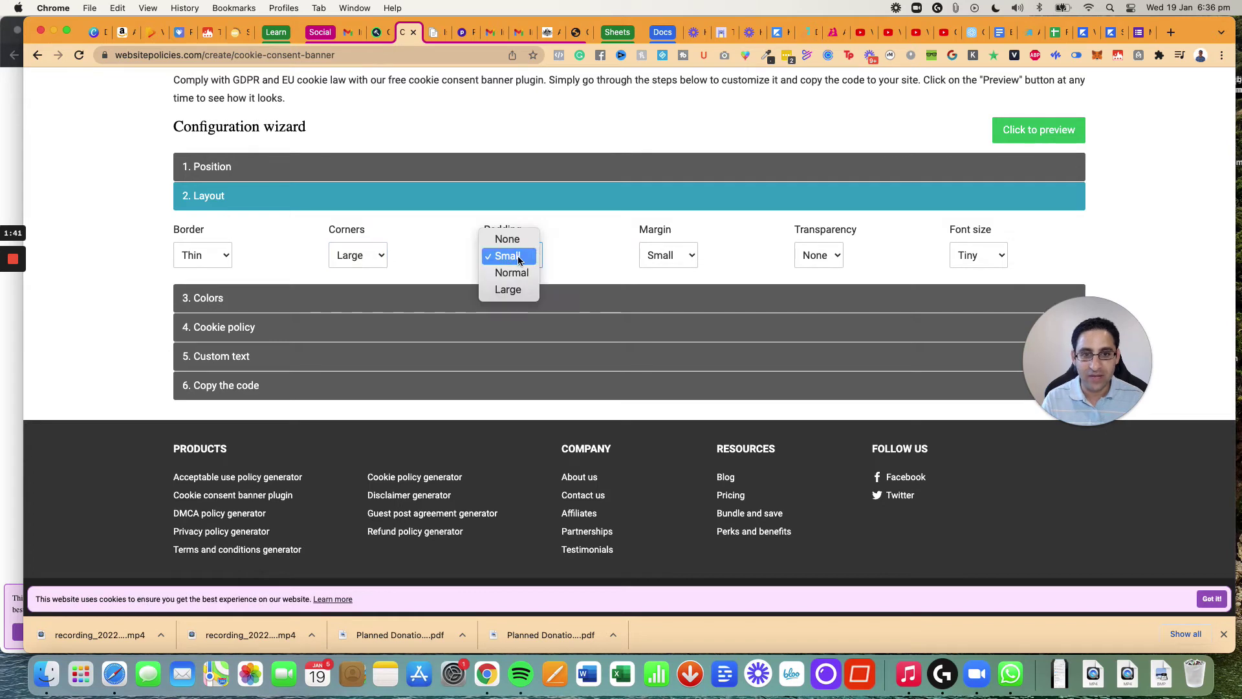
left_click(663, 256)
left_click(664, 289)
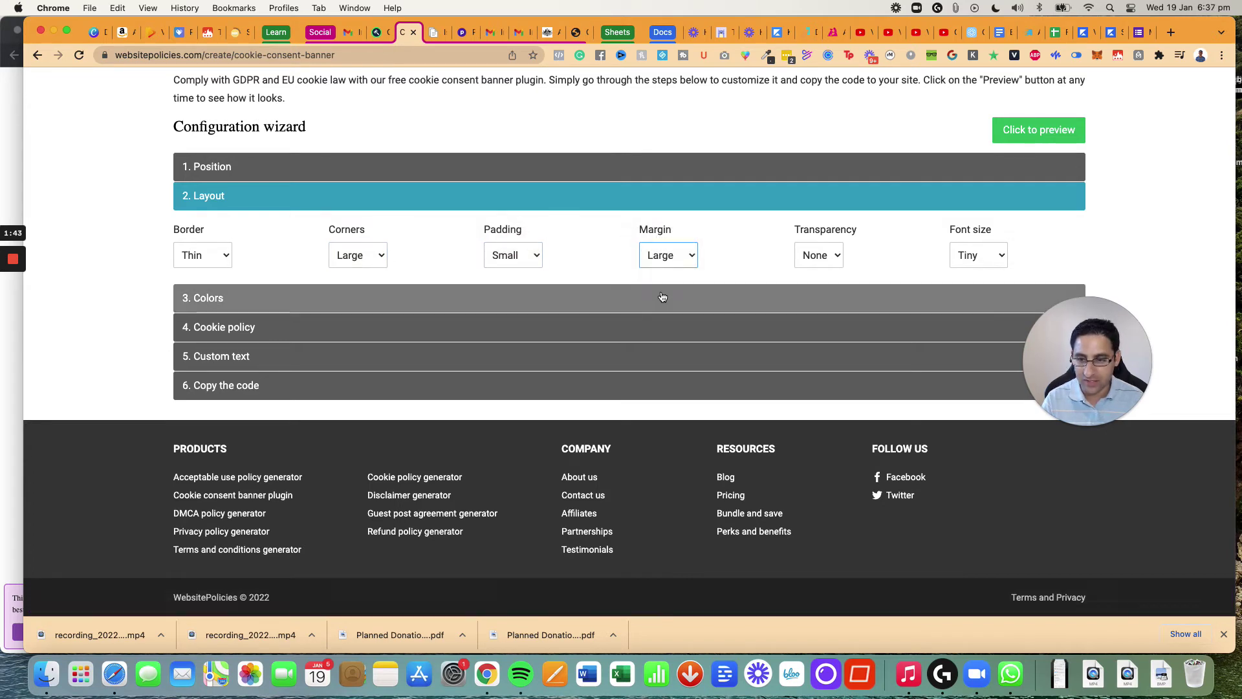
Step: Try 20% transparency and Large text, then revert to no transparency and Tiny font
left_click(837, 252)
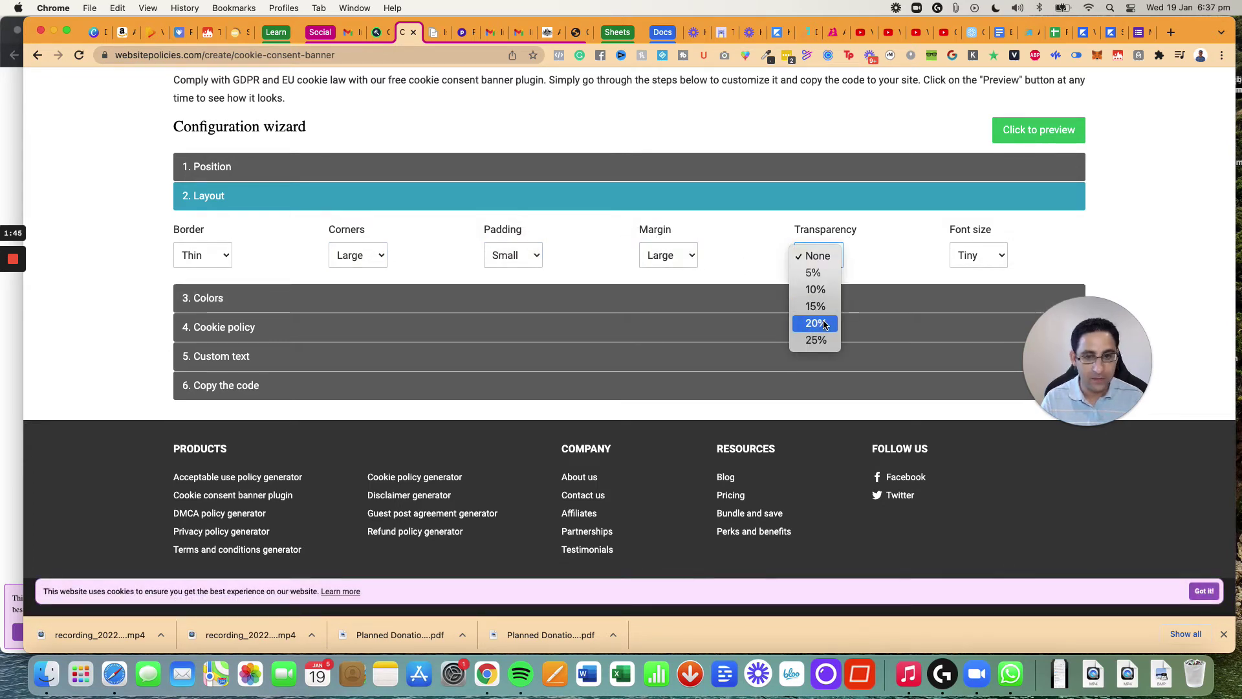
left_click(816, 320)
left_click(819, 255)
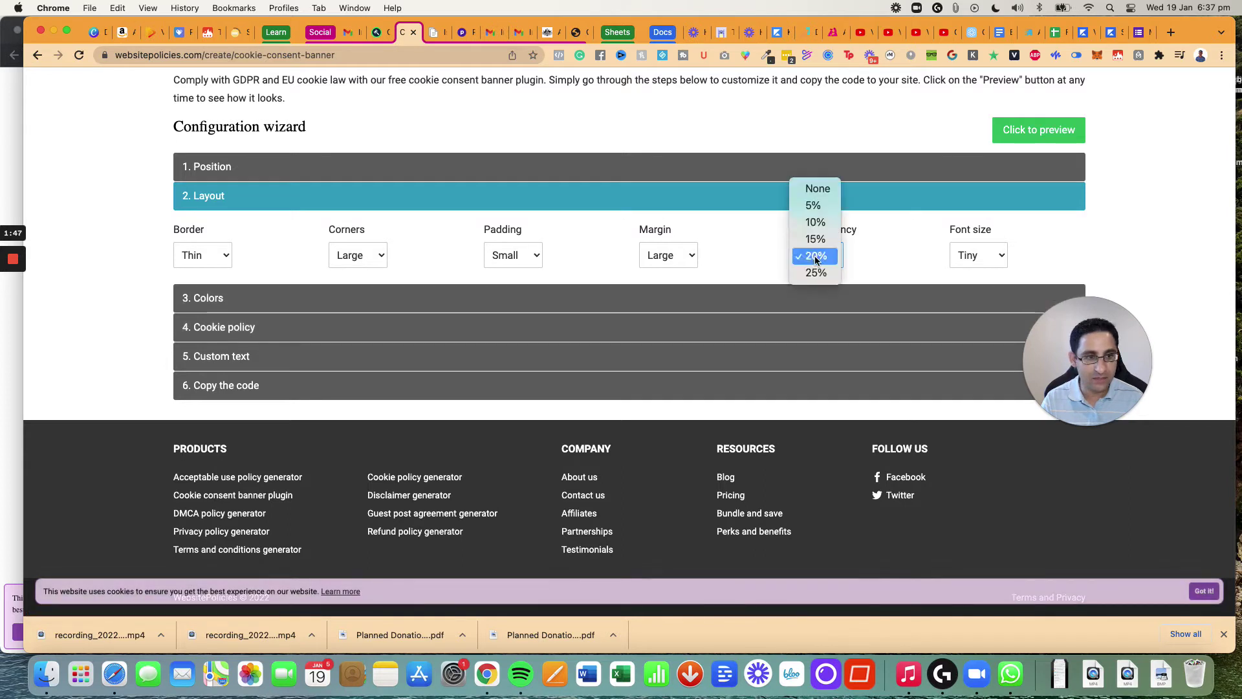
left_click(816, 188)
left_click(969, 254)
left_click(974, 305)
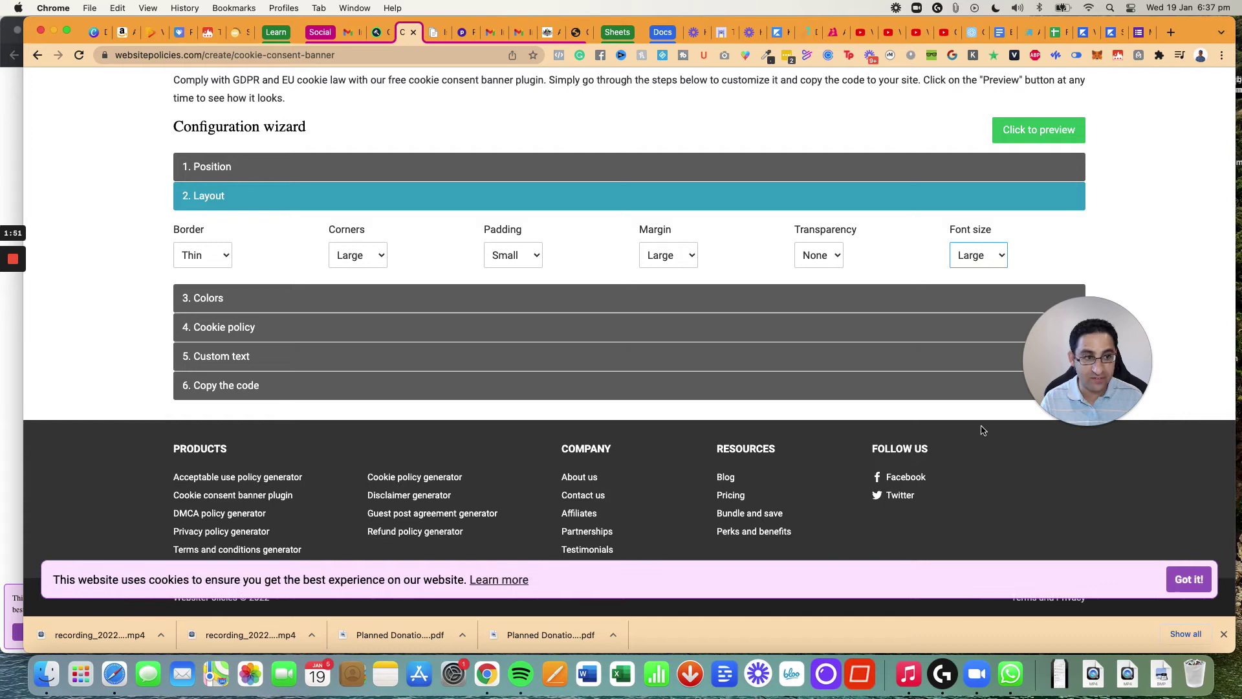
left_click(978, 255)
left_click(975, 209)
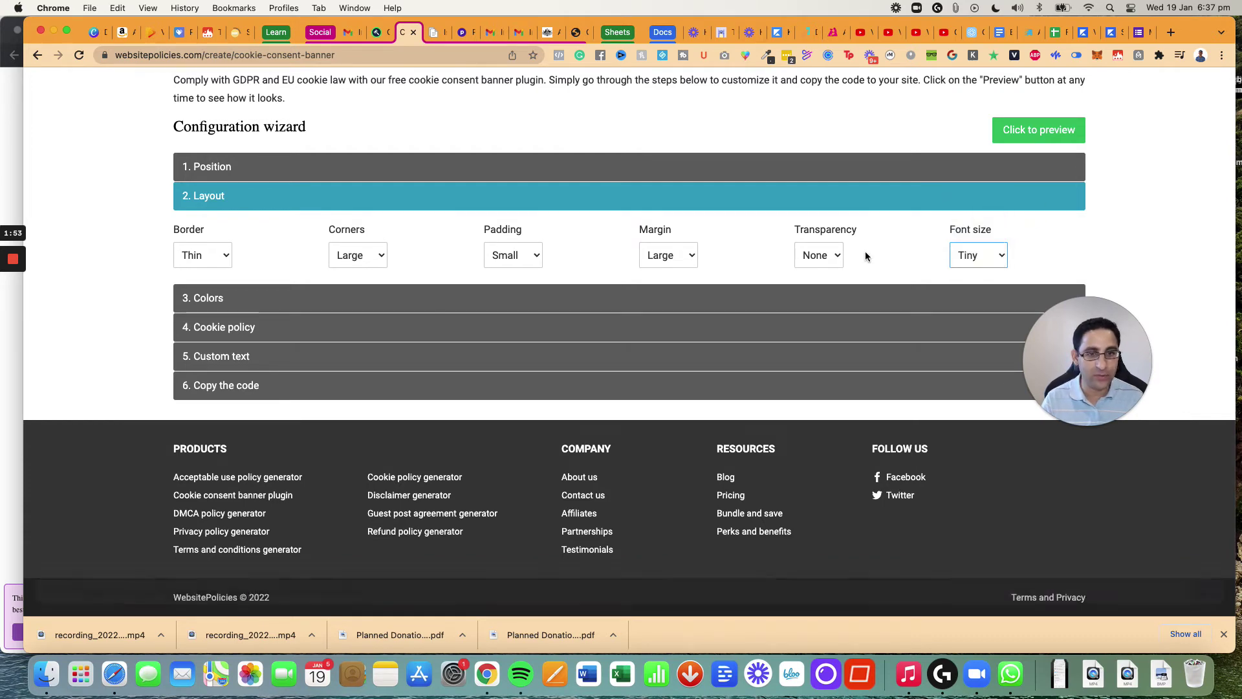
left_click(568, 297)
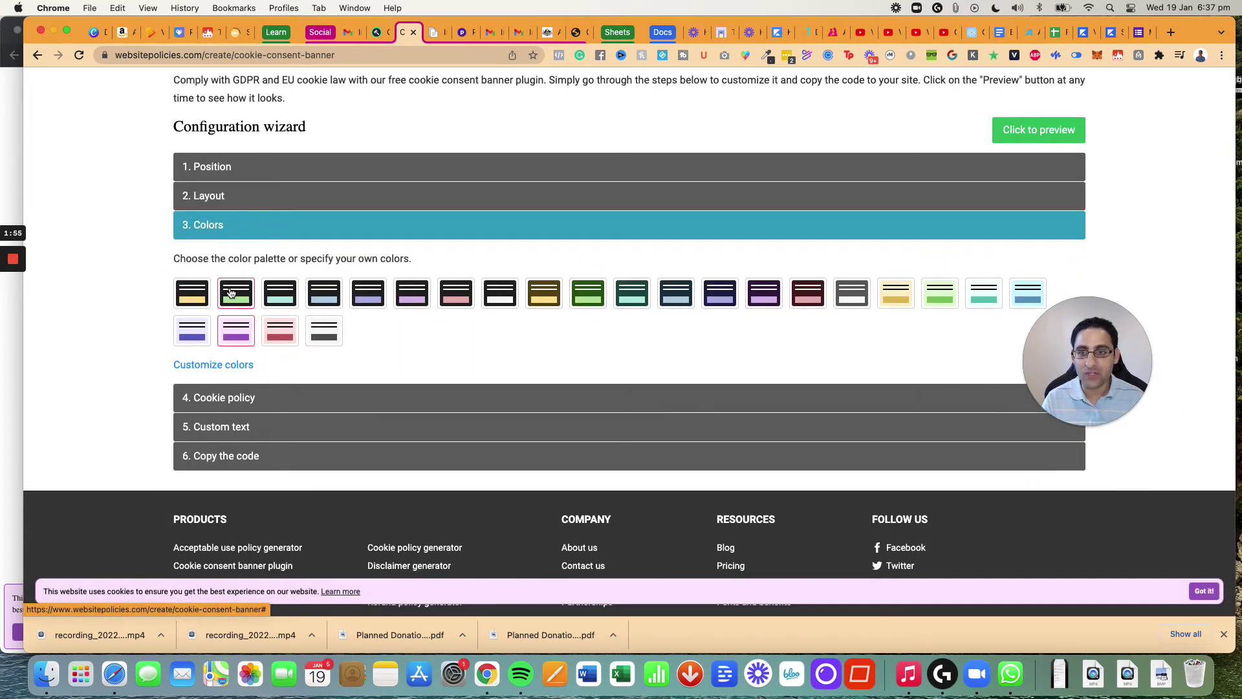
Step: Try several colour palettes and land on the purple-accented one
left_click(280, 295)
left_click(328, 300)
left_click(369, 295)
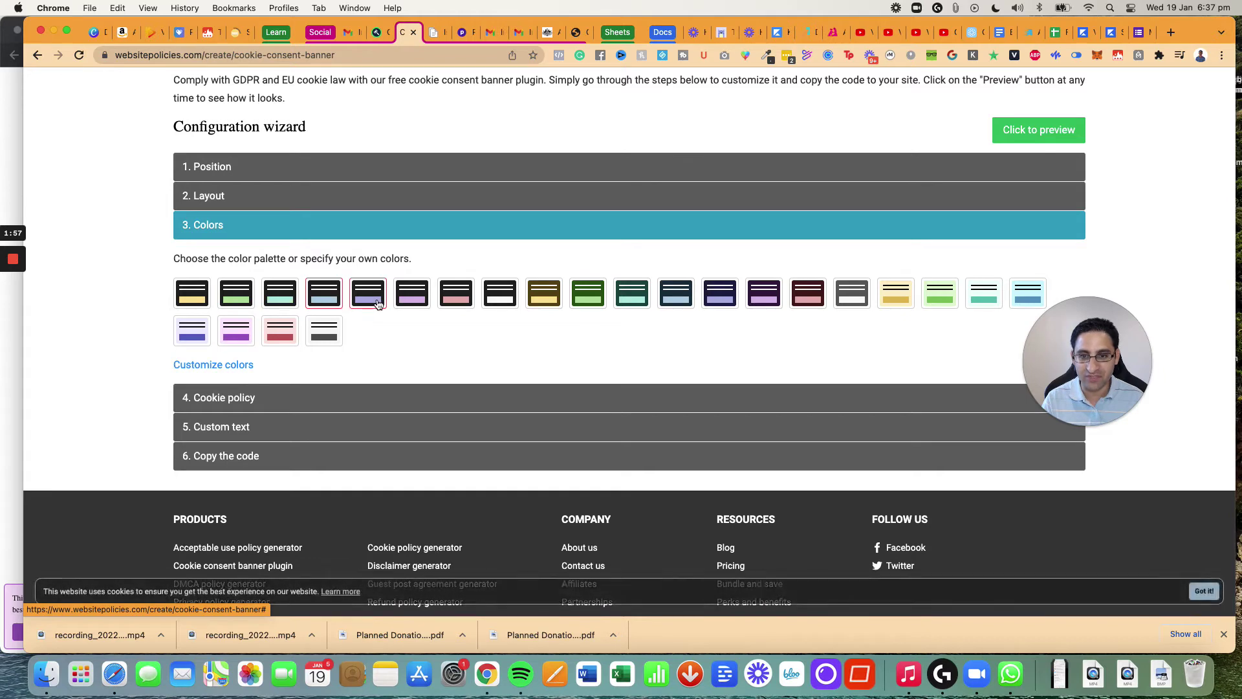
left_click(412, 295)
left_click(237, 369)
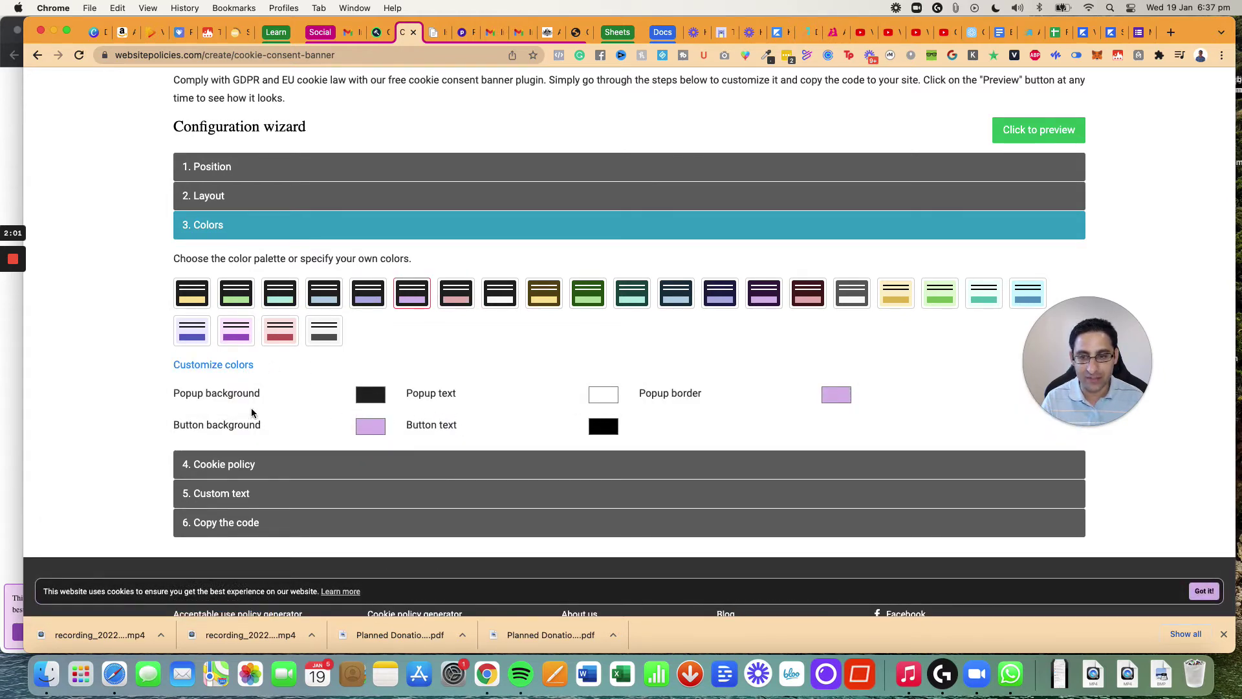
Step: Move to the Cookie policy step and focus its empty URL field
left_click(250, 463)
left_click(285, 313)
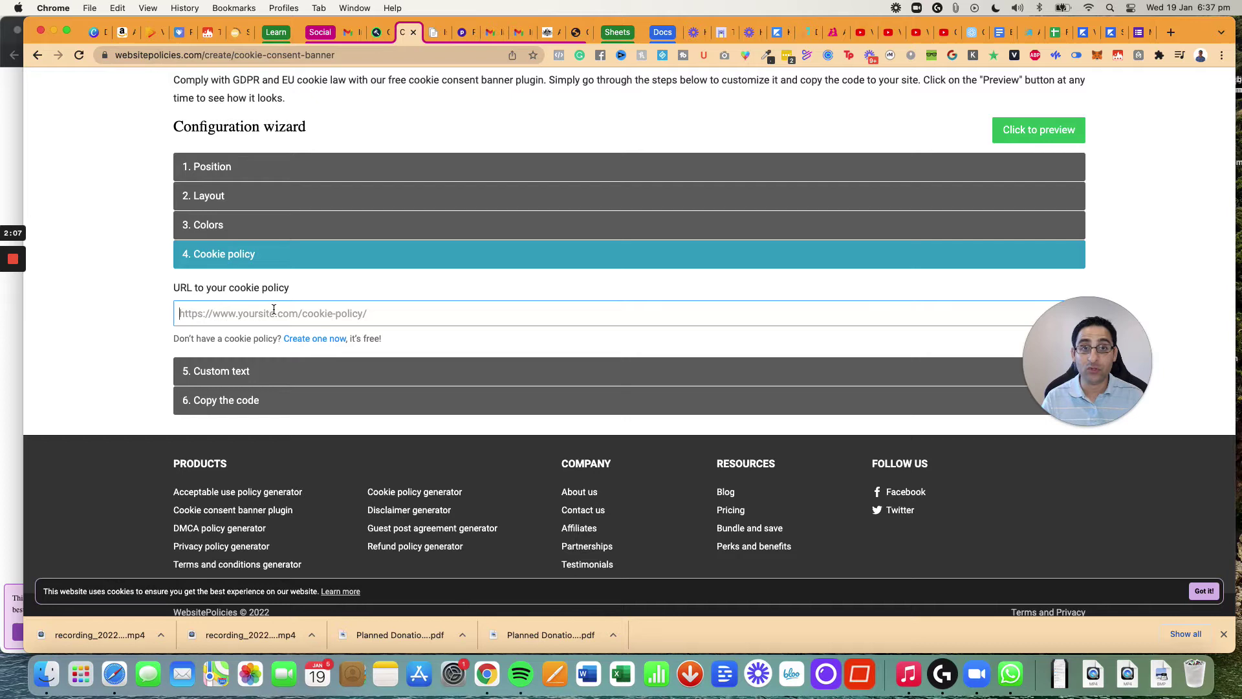
scroll(274, 309, "up", 3)
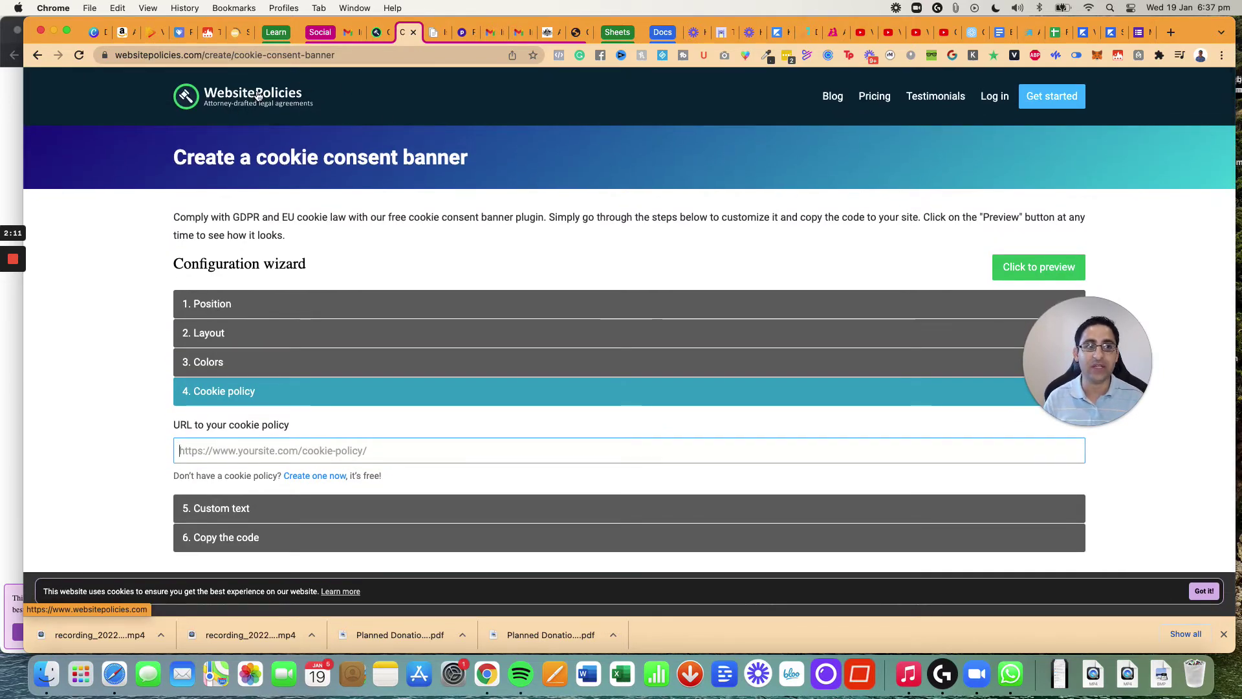
scroll(866, 122, "down", 1)
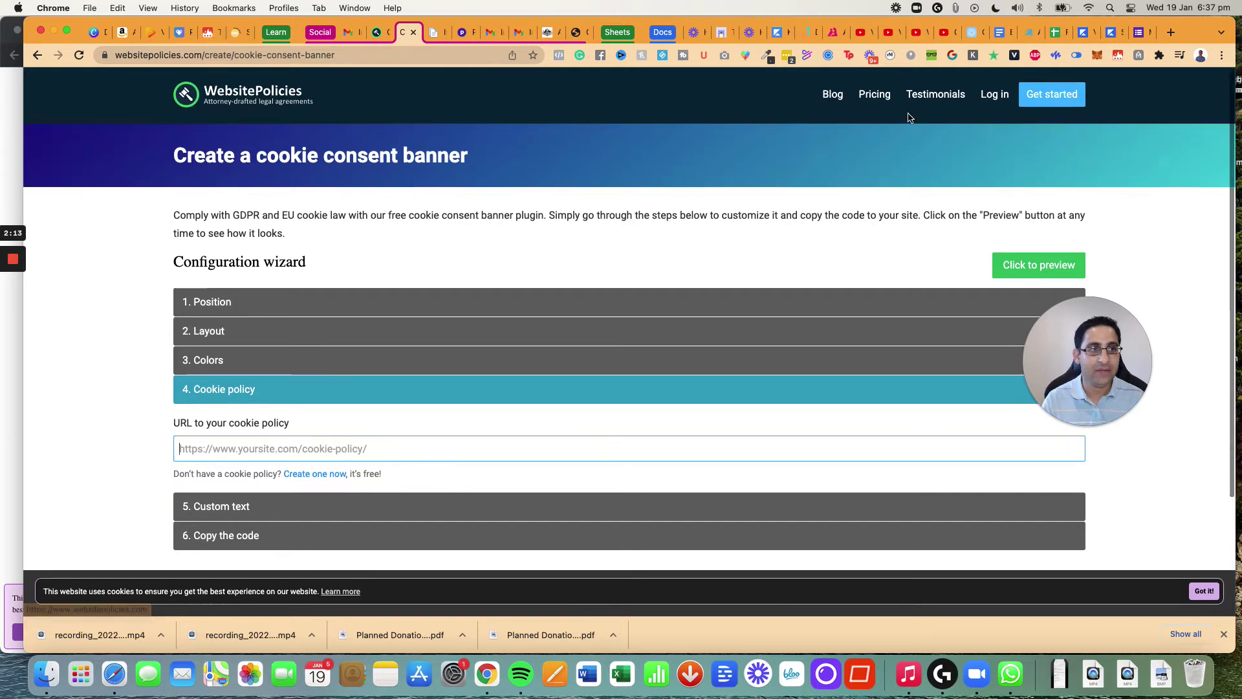
Step: Open the WebsitePolicies Pricing page from the header navigation
left_click(874, 93)
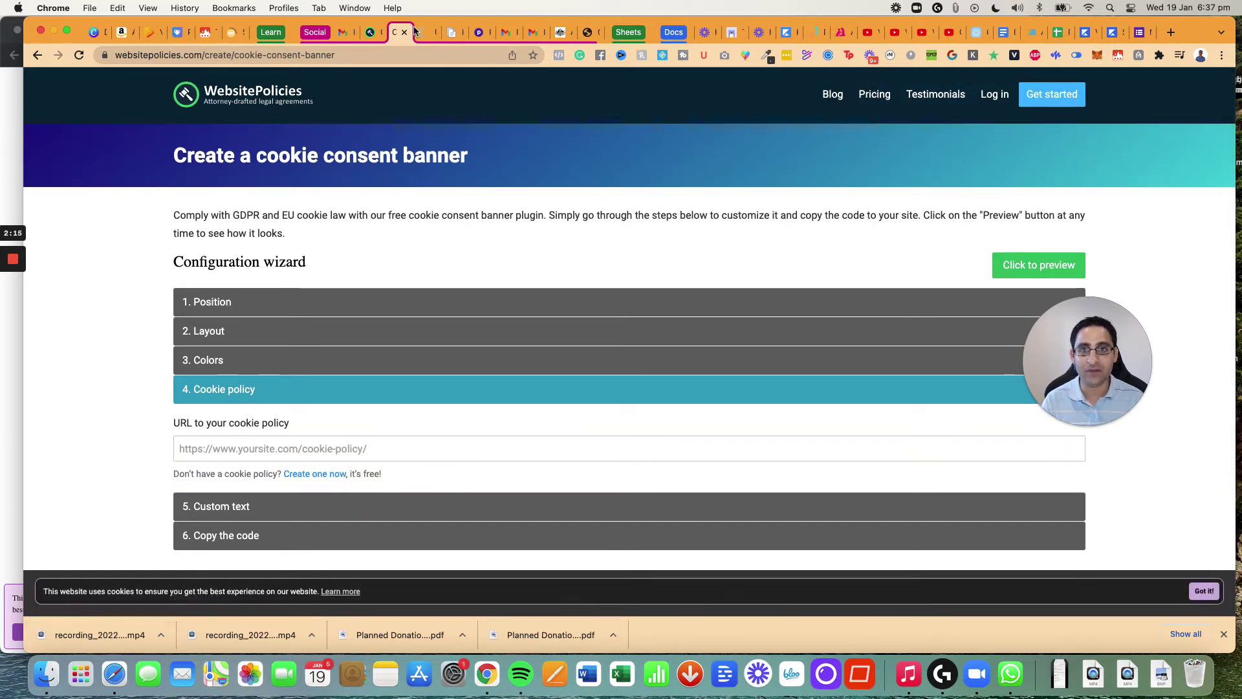
scroll(490, 388, "down", 3)
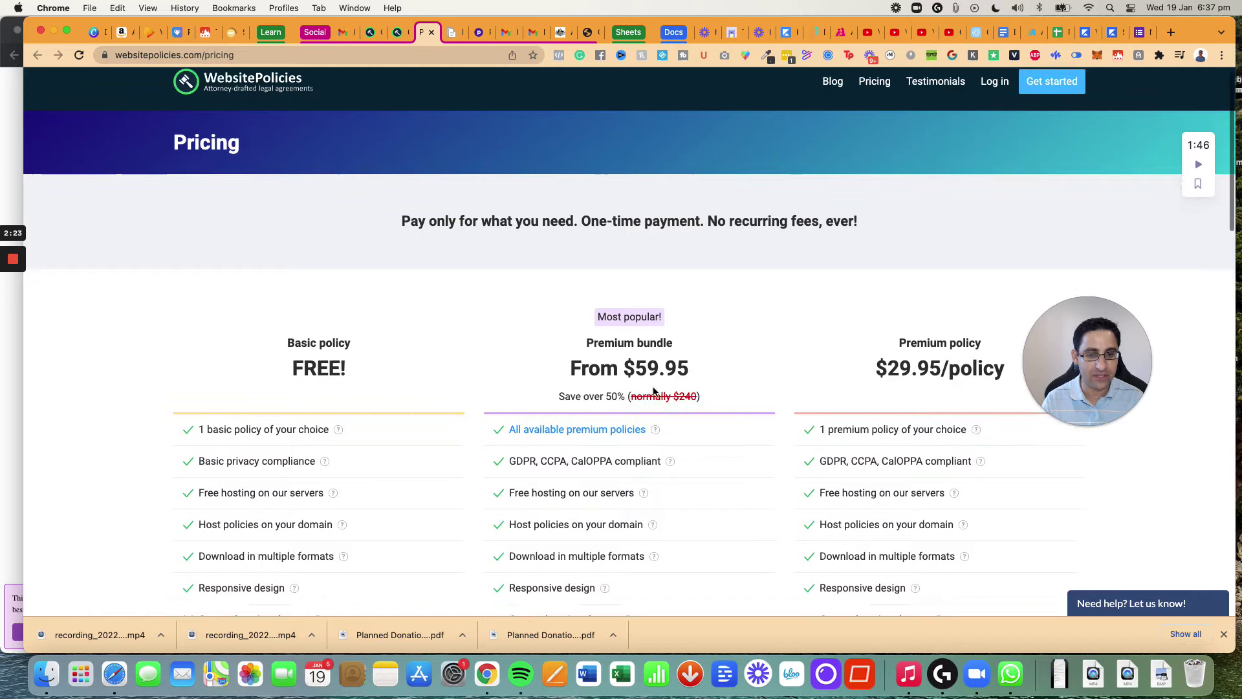
scroll(640, 379, "down", 3)
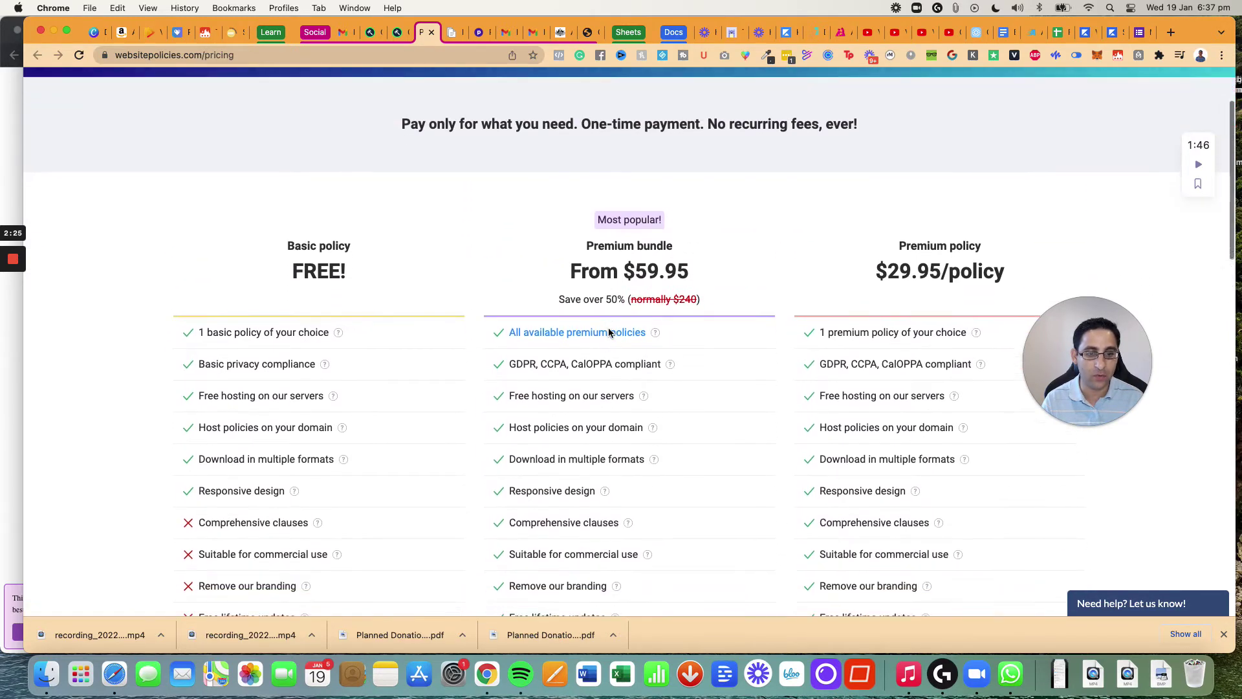
scroll(610, 340, "down", 1)
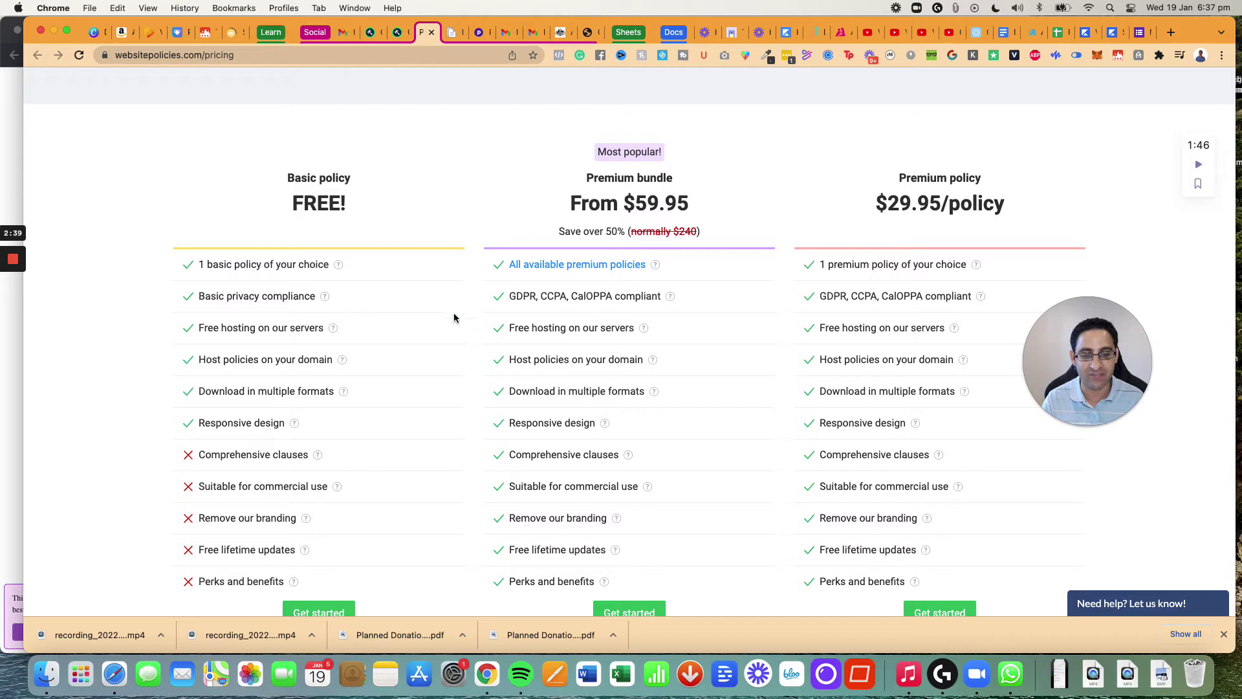
Step: Return from the pricing page to the cookie banner wizard tab
left_click(399, 34)
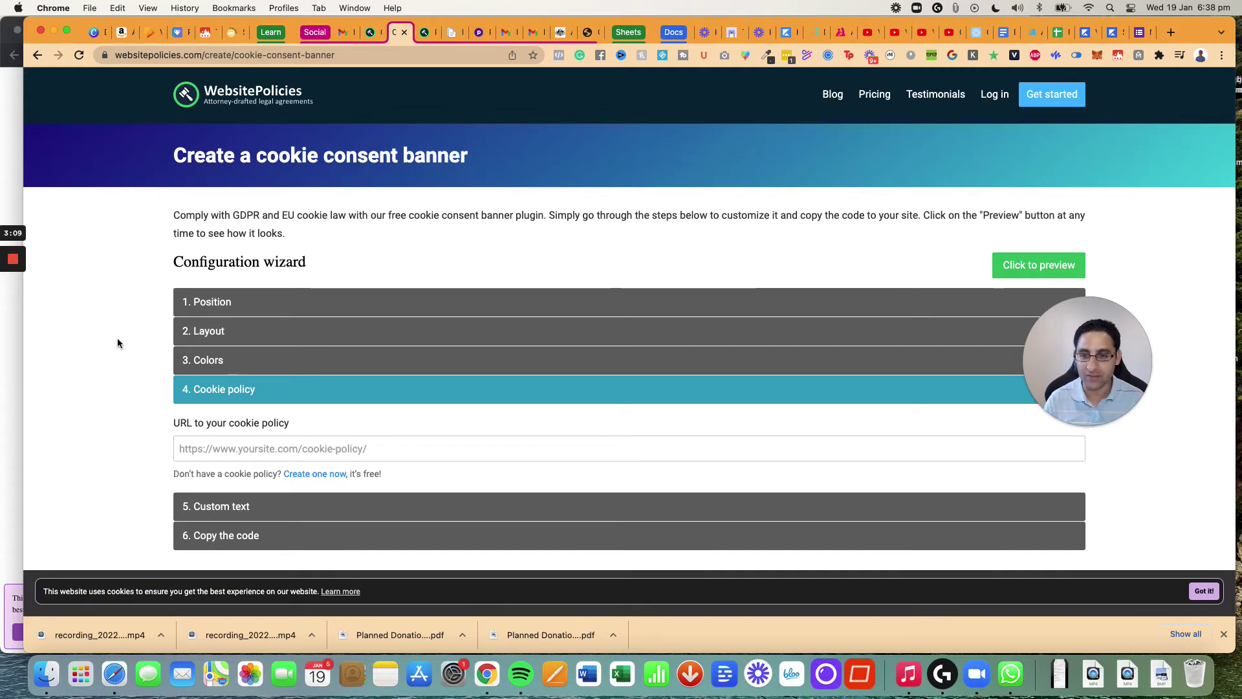
scroll(121, 347, "down", 3)
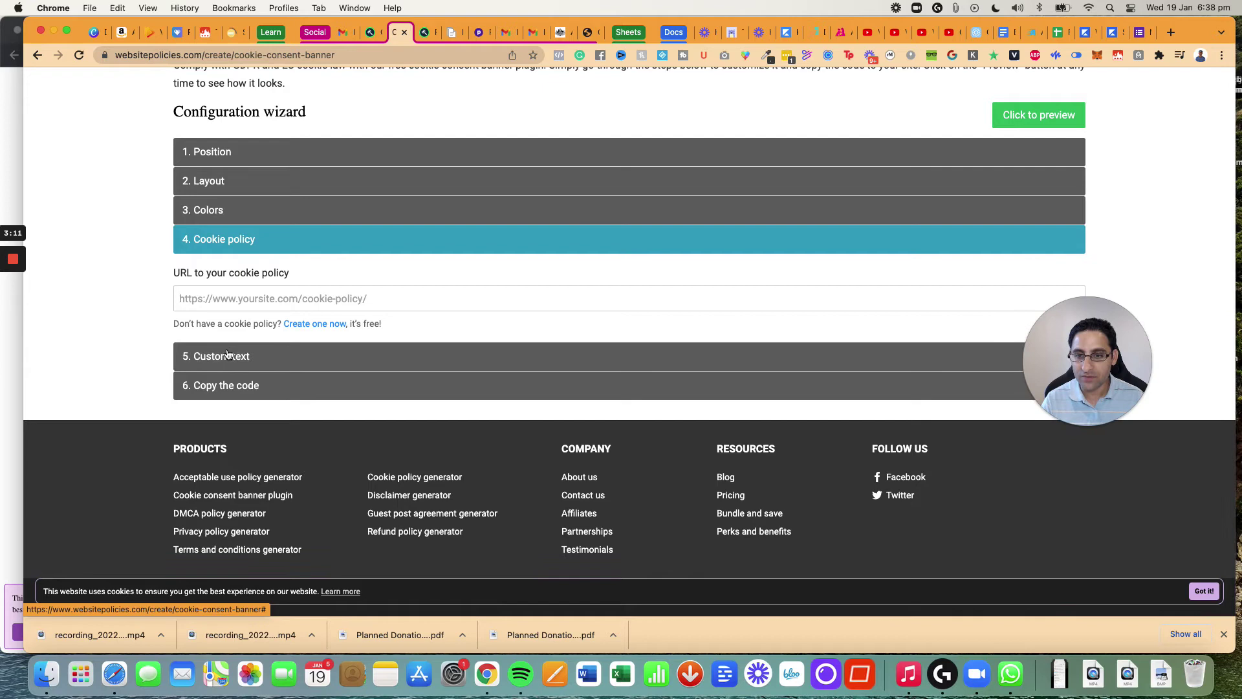
Step: Pull up the site's privacy-policy address in a new tab and select it
left_click(264, 298)
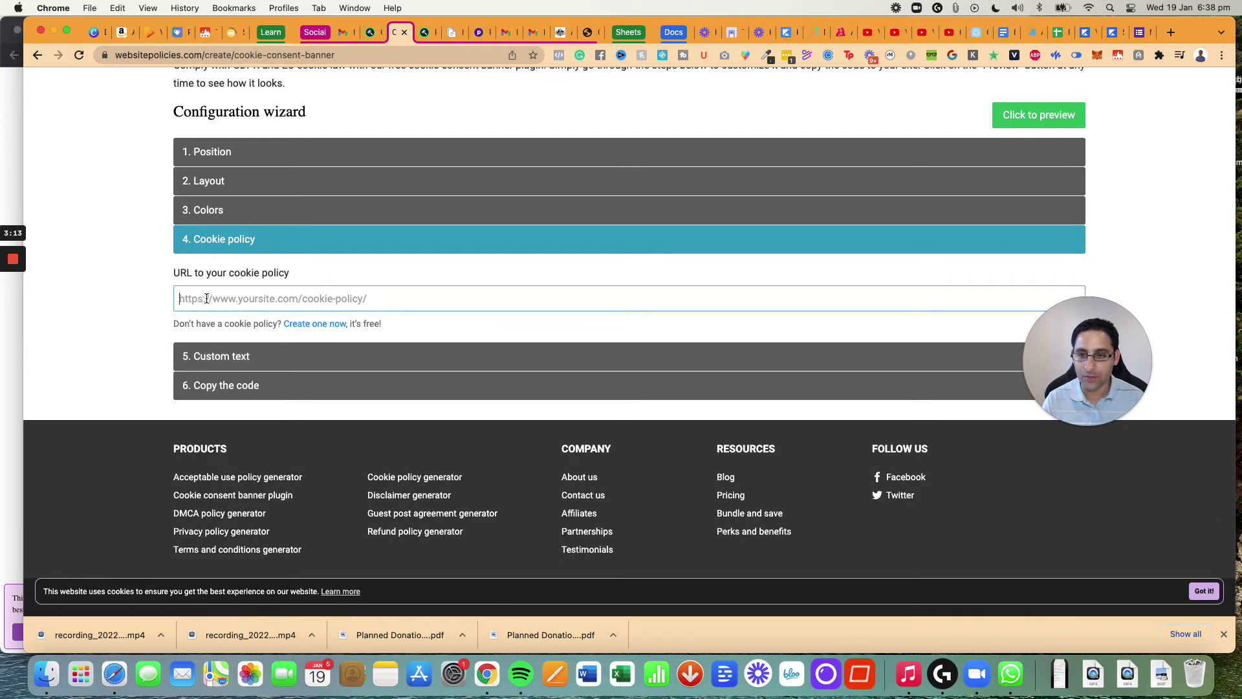
left_click(1173, 32)
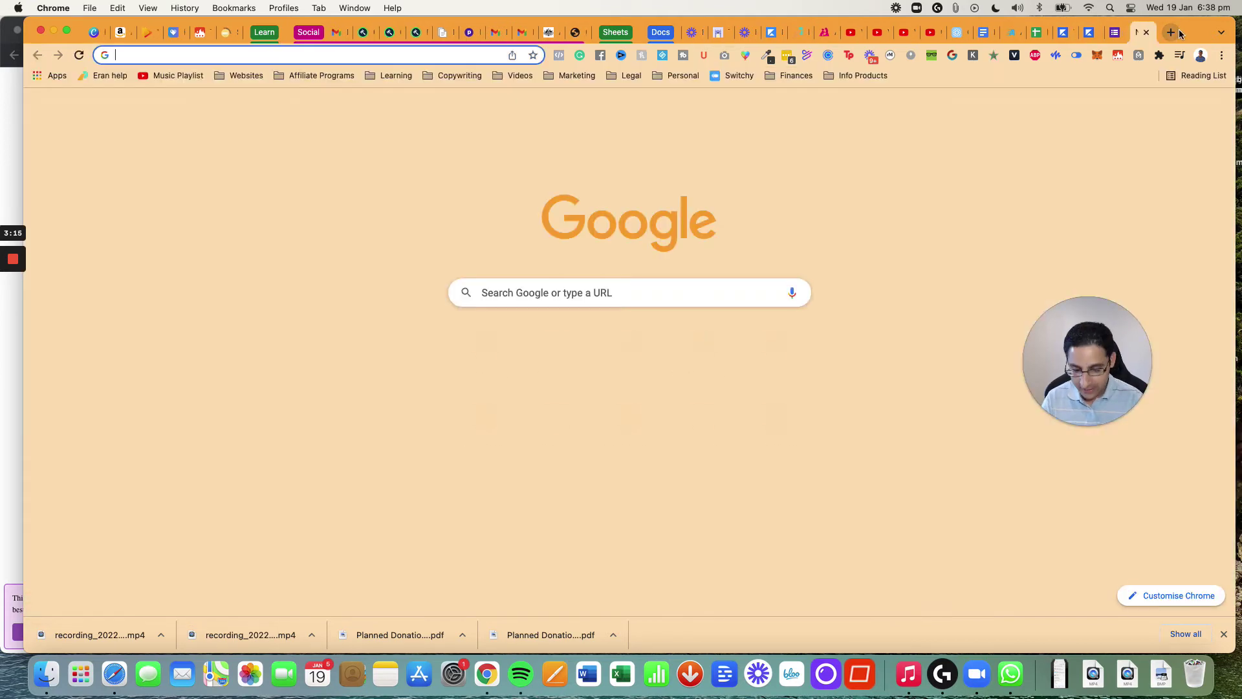
type("eranbucai.com/")
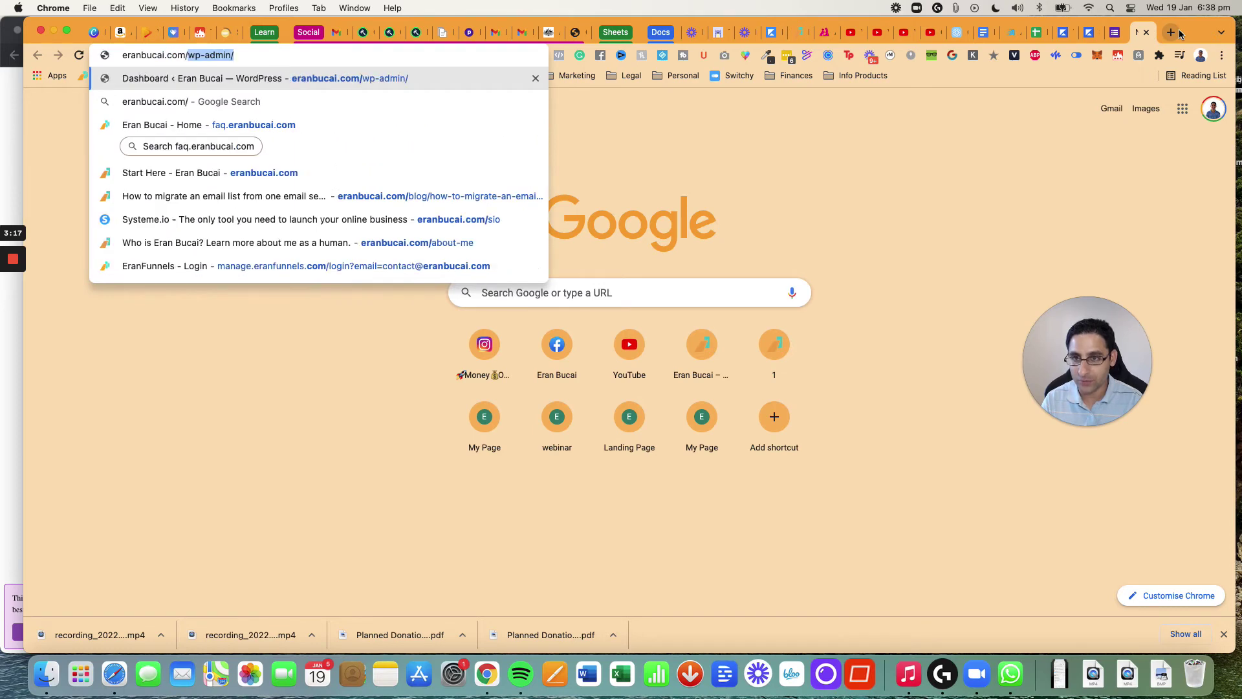
type("pr")
key("BackSpace")
key("BackSpace")
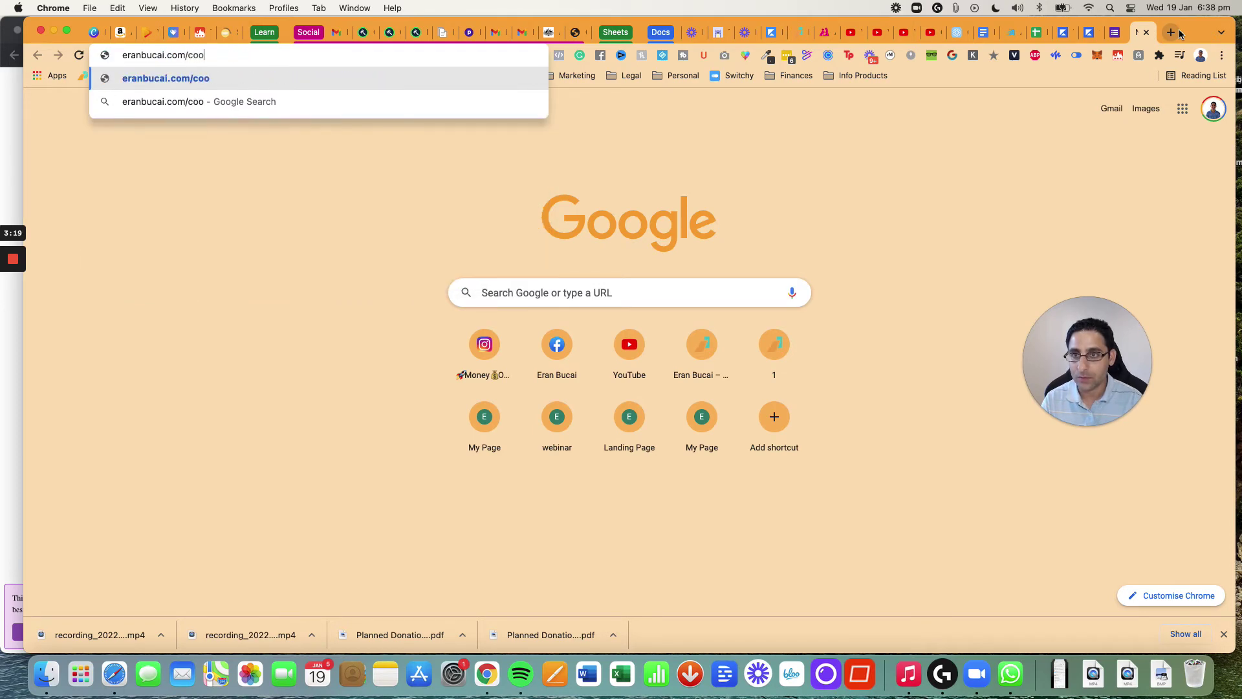
key("BackSpace")
key("BackSpace")
key("BackSpace")
type("pr")
key("Right")
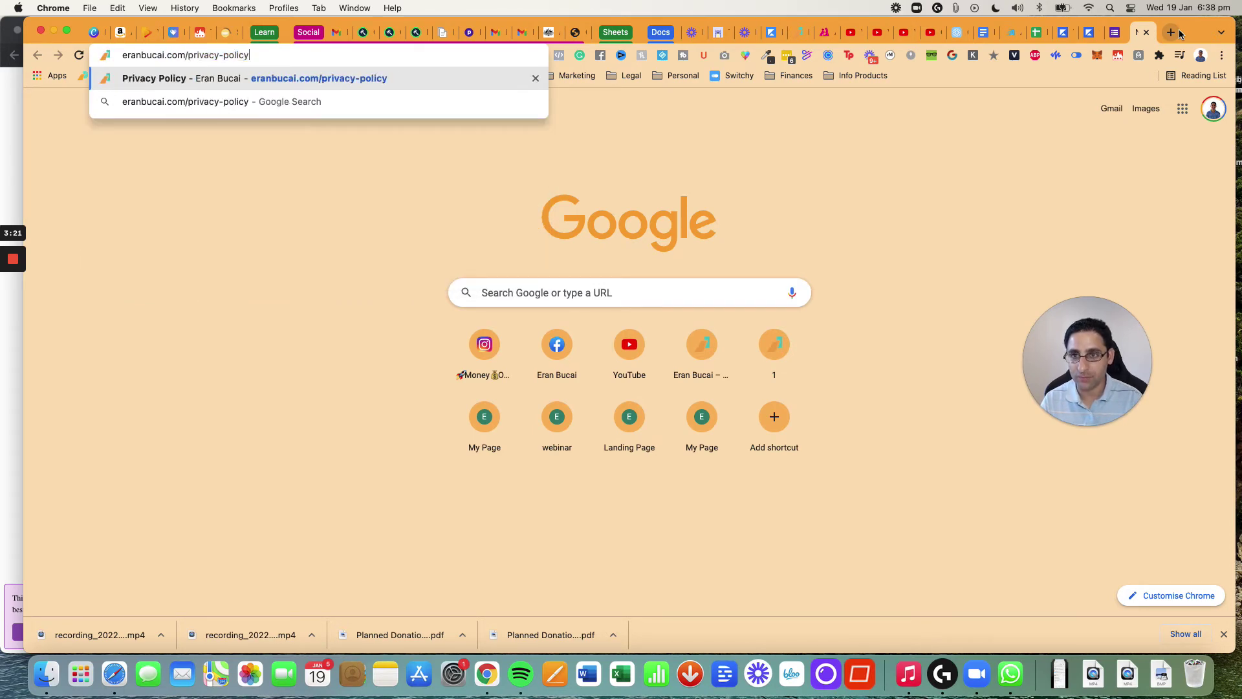
key("super+a")
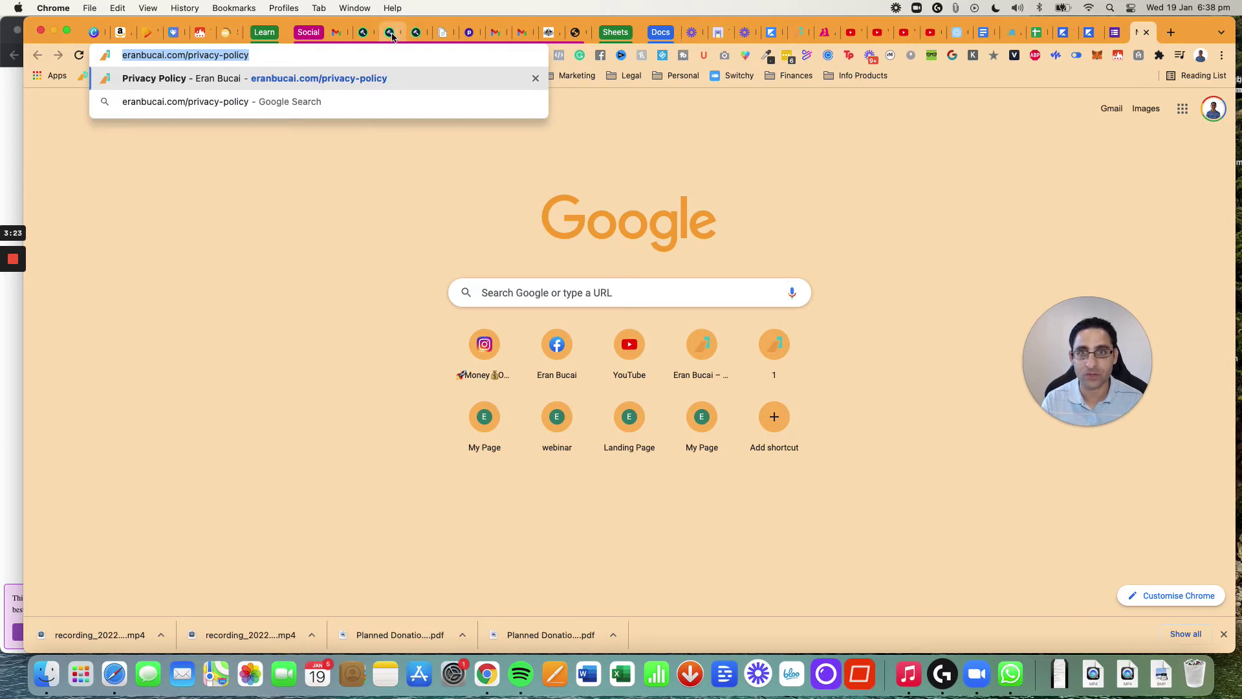
Step: Paste the privacy-policy URL into the cookie policy link field
left_click(392, 34)
left_click(359, 300)
type("http://eranbucai.com/privacy-policy")
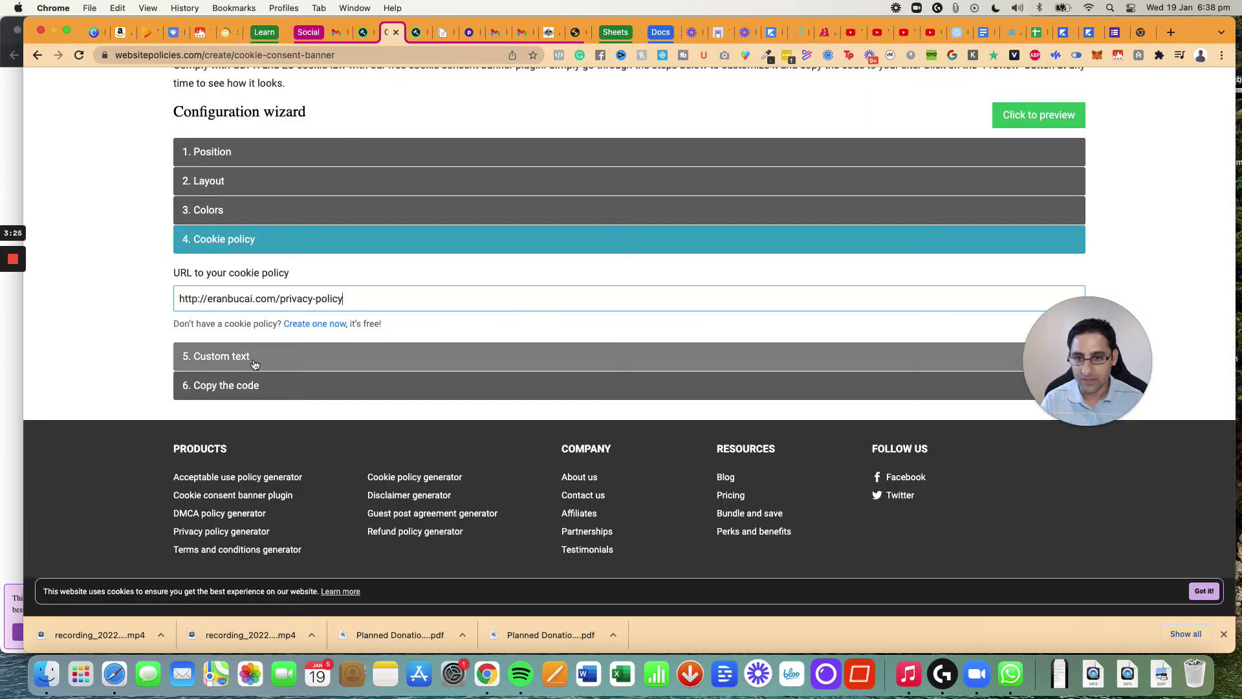
left_click(252, 358)
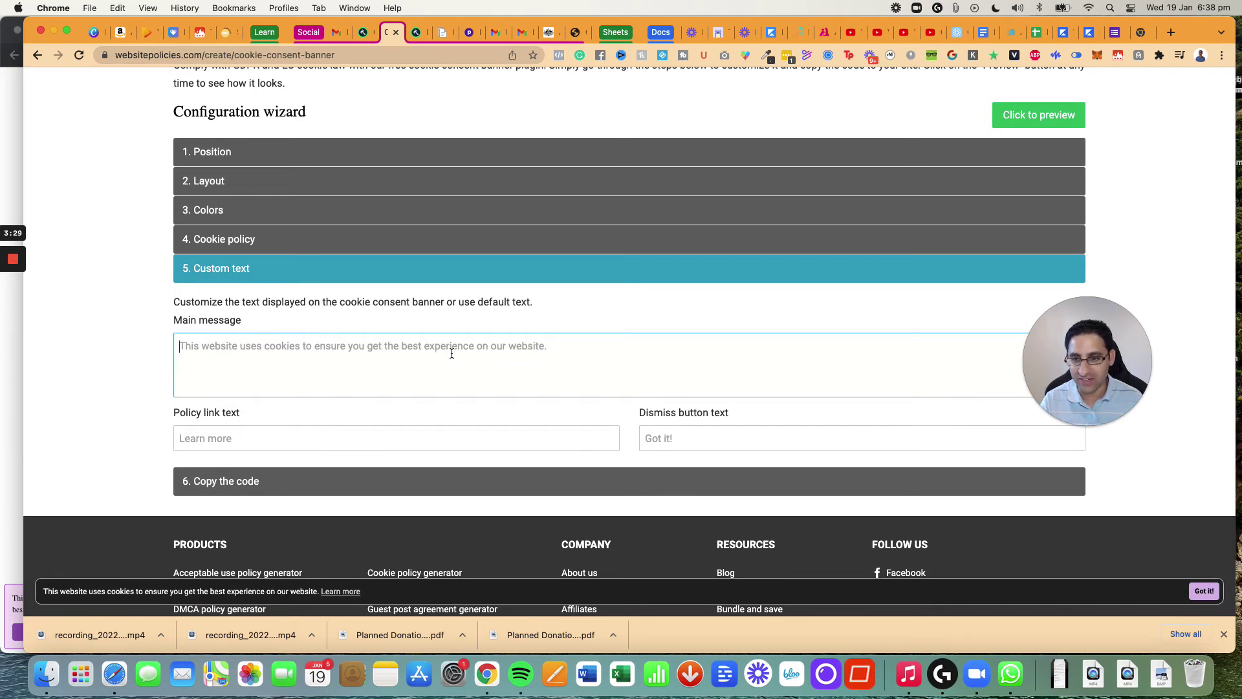
Step: Keep the default banner text and copy the generated embed code
left_click(423, 436)
left_click(683, 438)
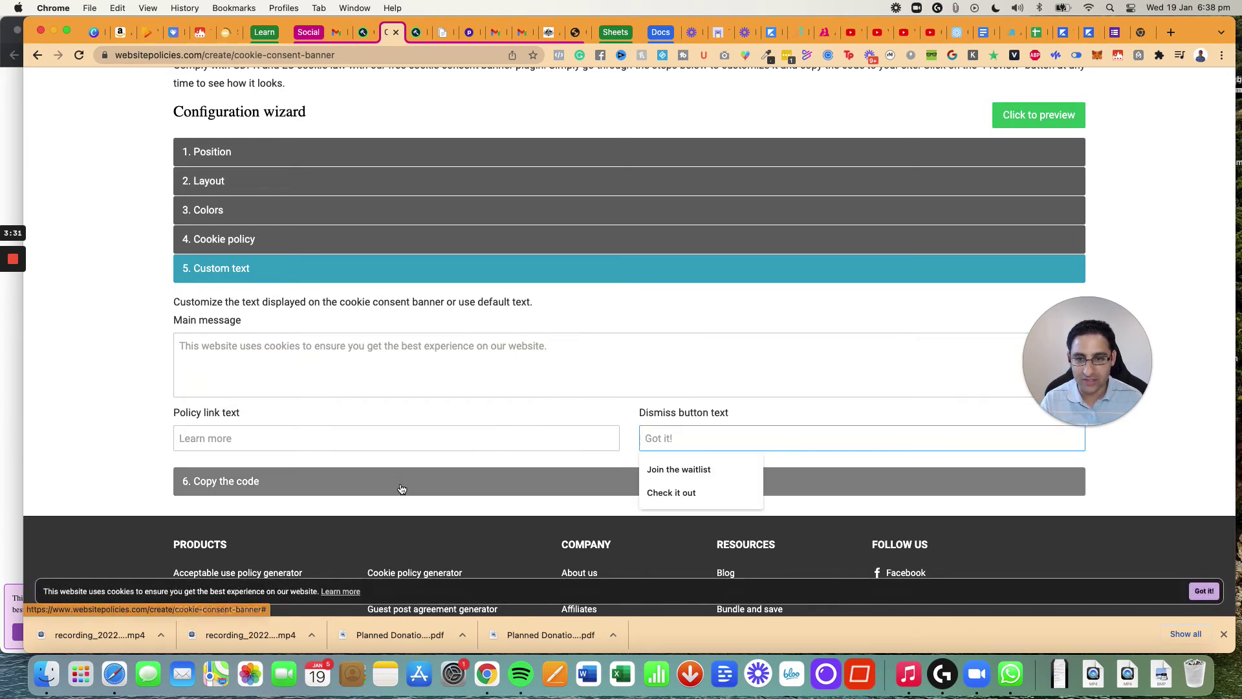
left_click(400, 484)
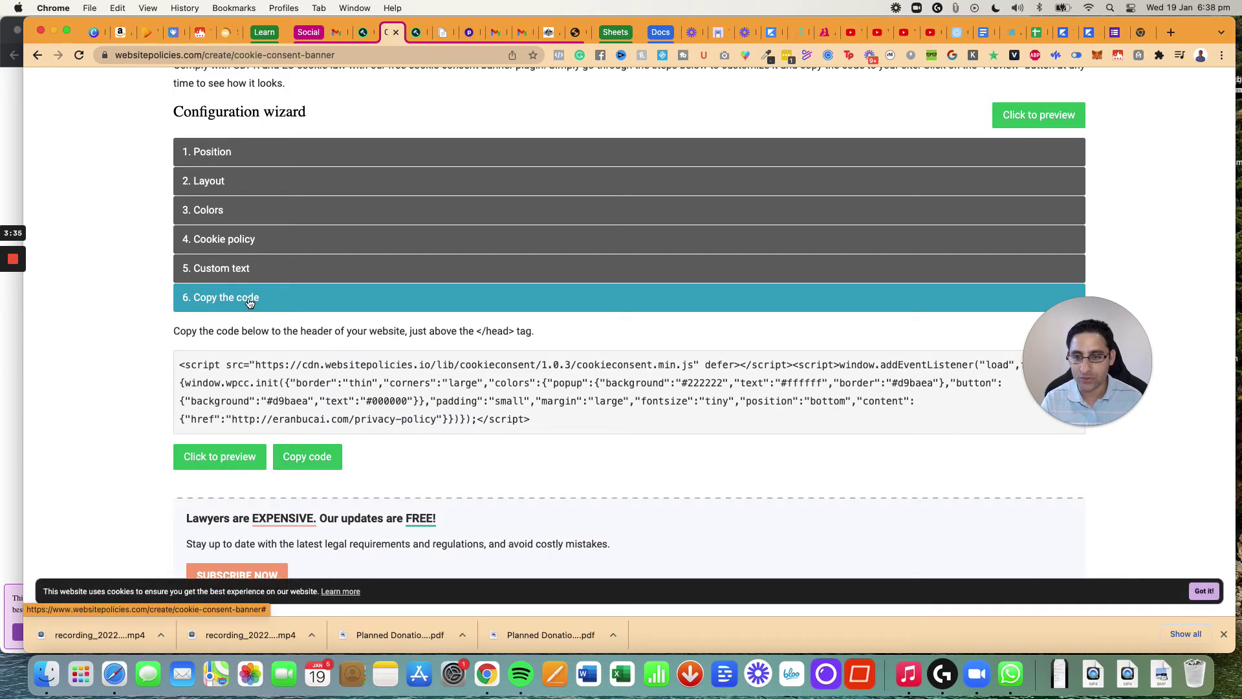
left_click(313, 458)
Step: Bring up the systeme.io funnel settings and enlarge the tracking code box
key("super+grave")
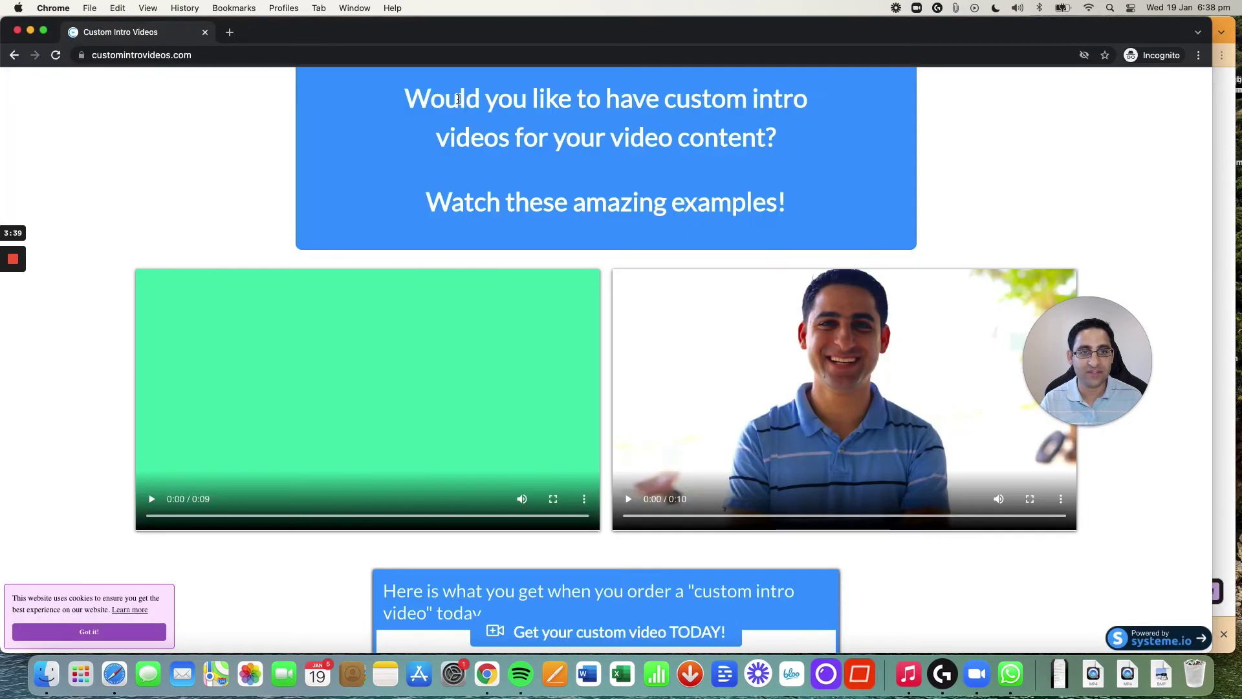
key("super+grave")
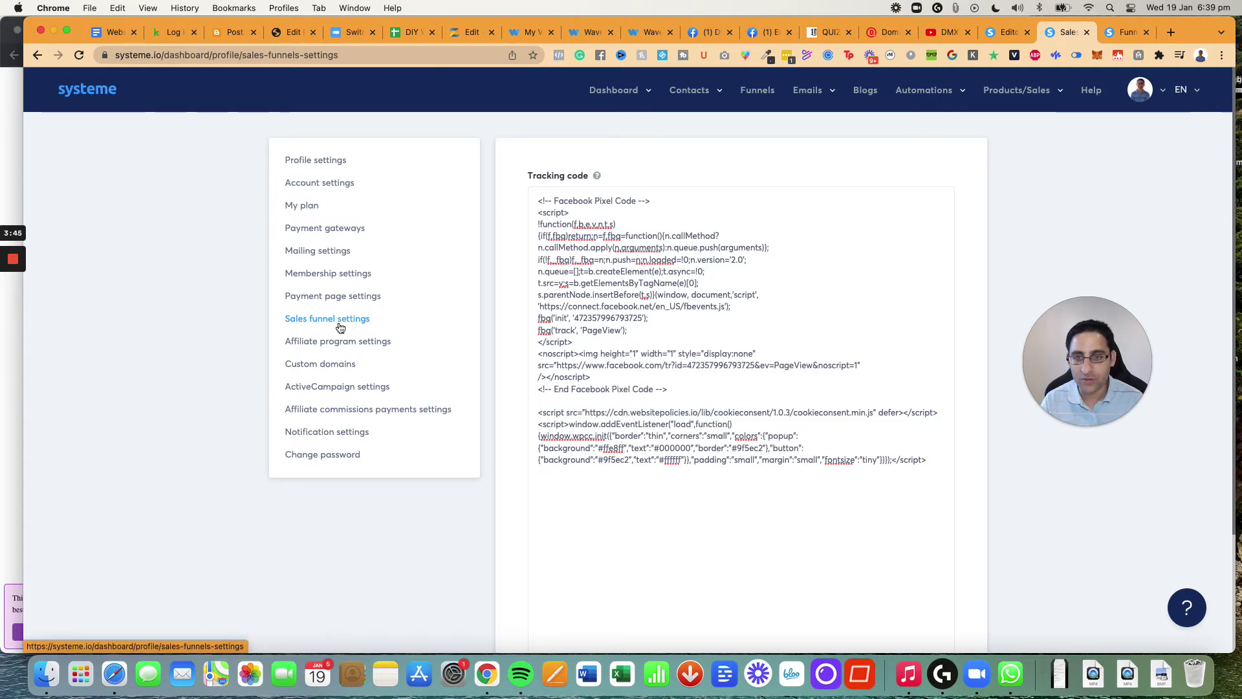
left_click(769, 466)
scroll(881, 517, "down", 3)
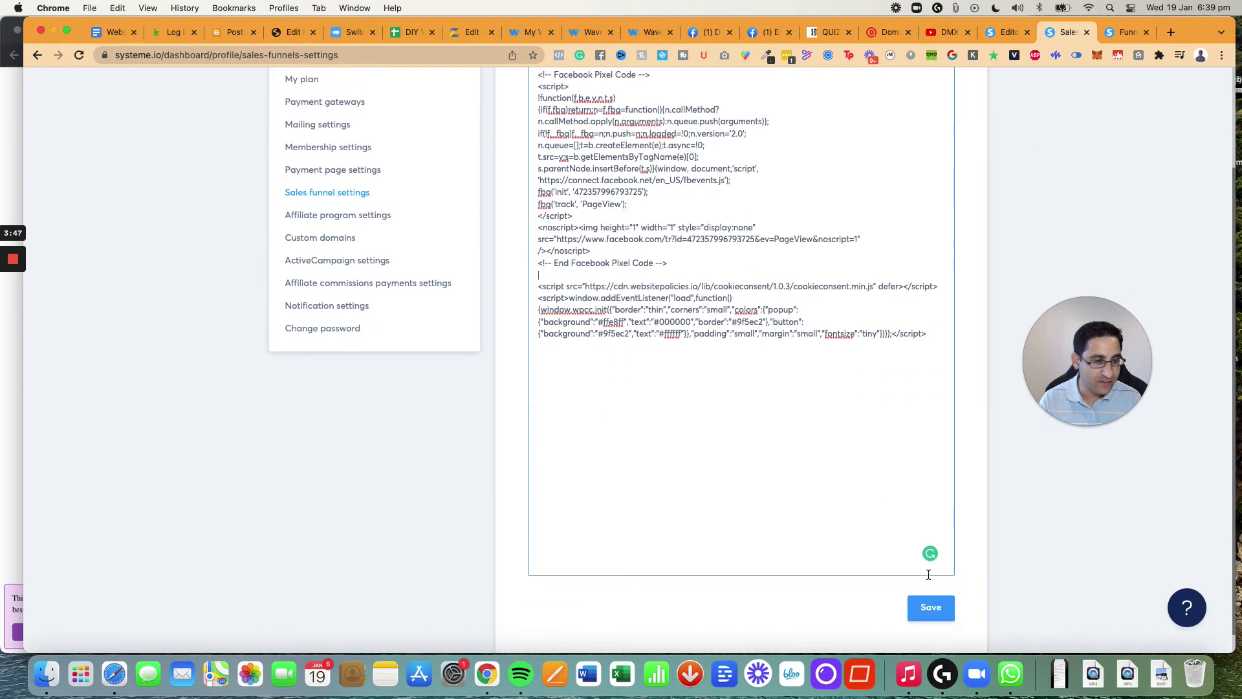
left_click_drag(948, 568, 912, 290)
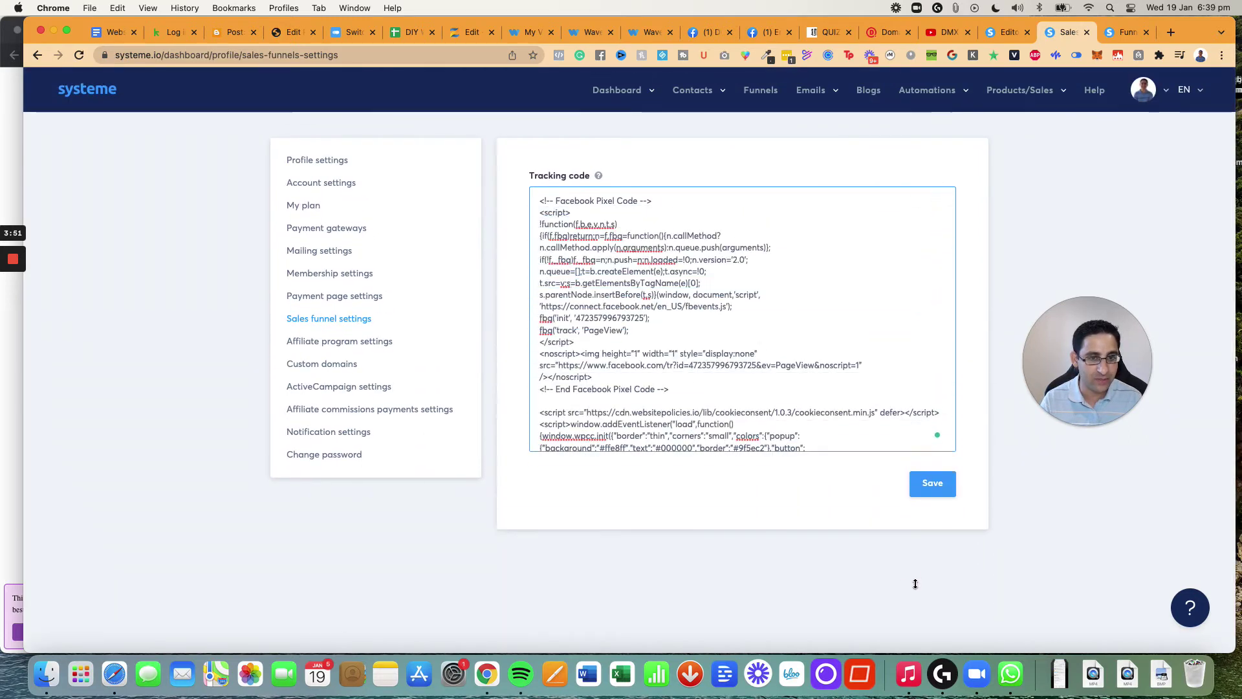
left_click_drag(913, 291, 917, 648)
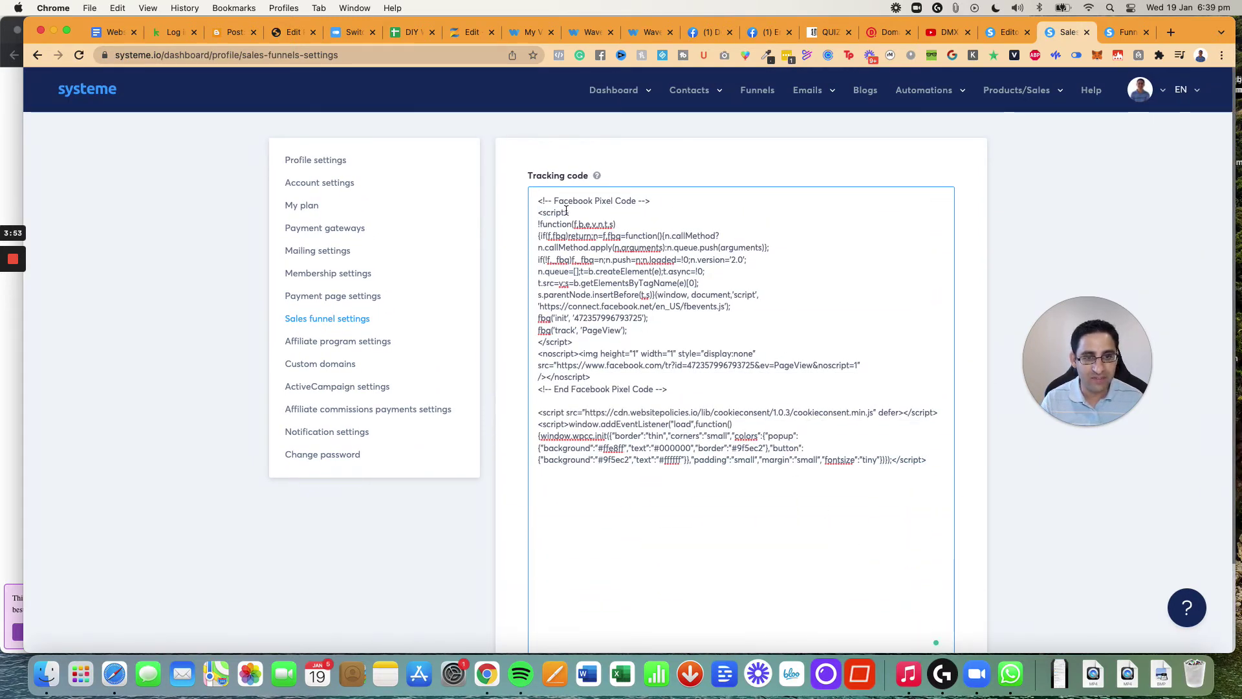
Step: Replace the old cookie-consent script with the new code and save
left_click_drag(680, 389, 541, 247)
left_click(610, 427)
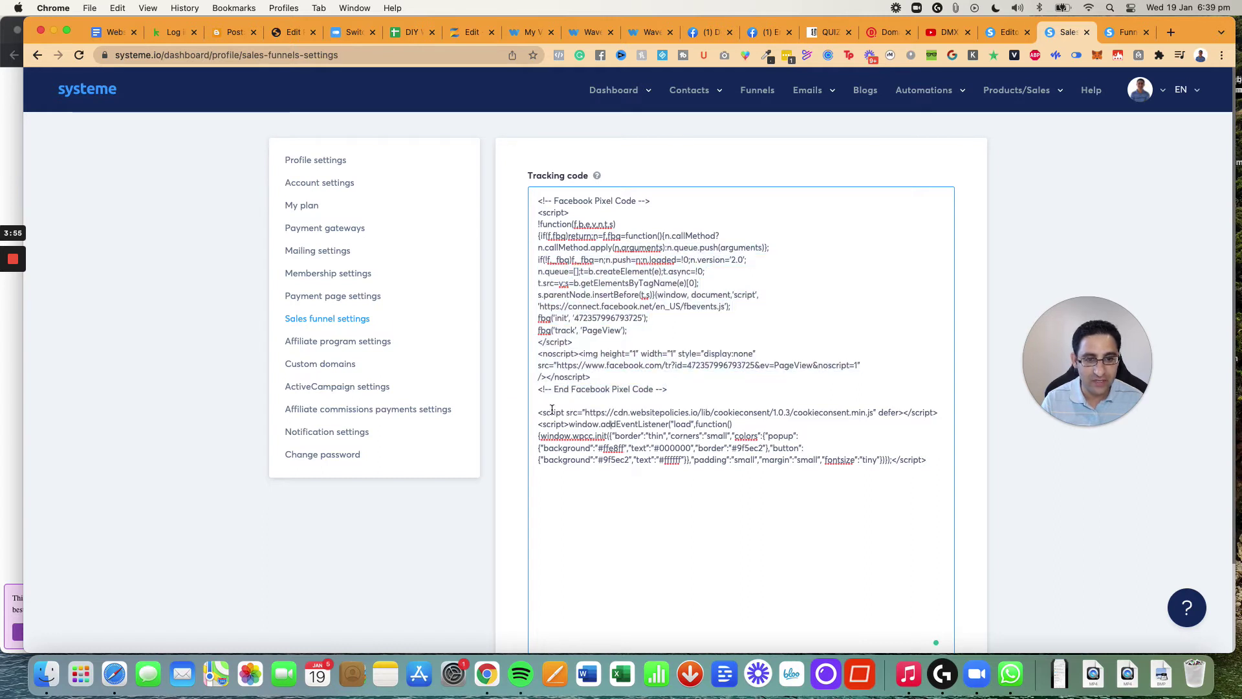
left_click_drag(539, 412, 917, 470)
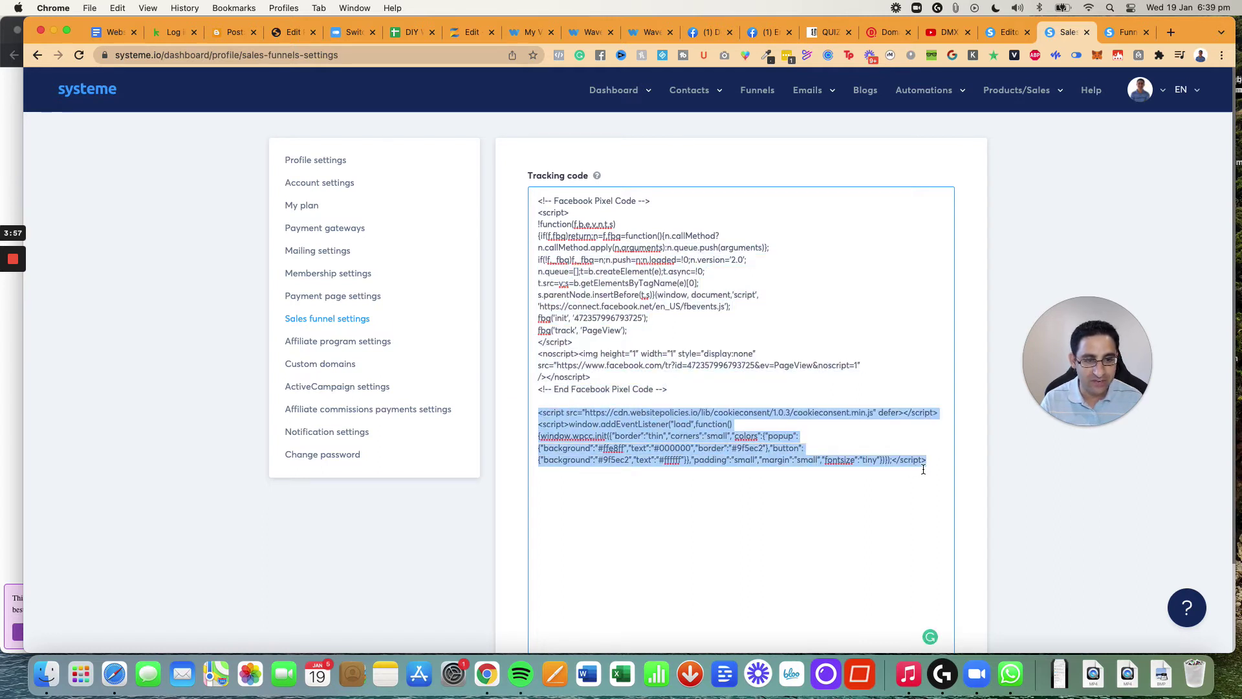
key("super+v")
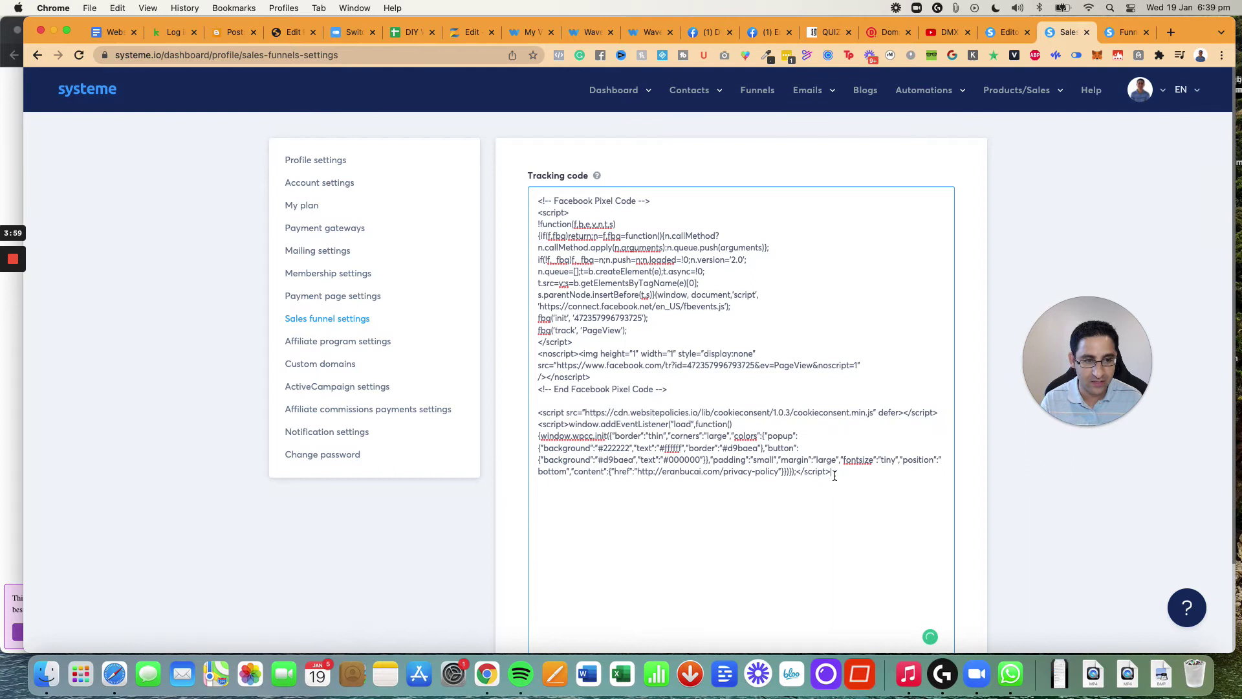
scroll(877, 356, "down", 3)
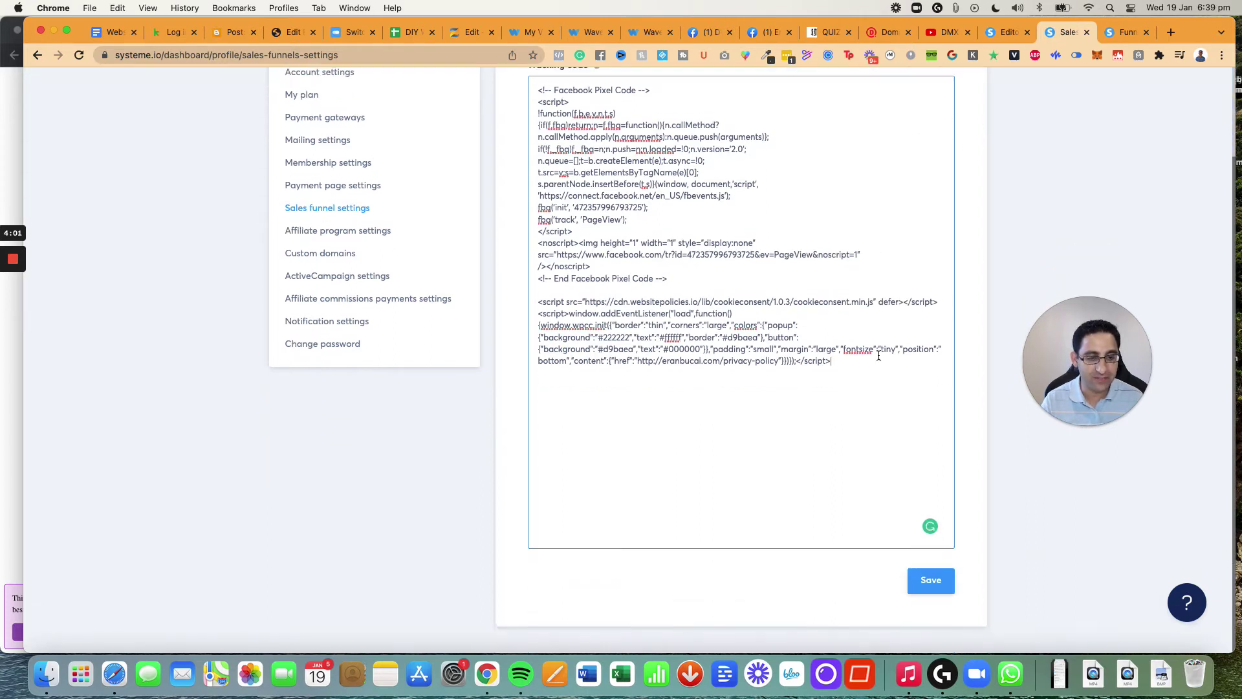
left_click(931, 585)
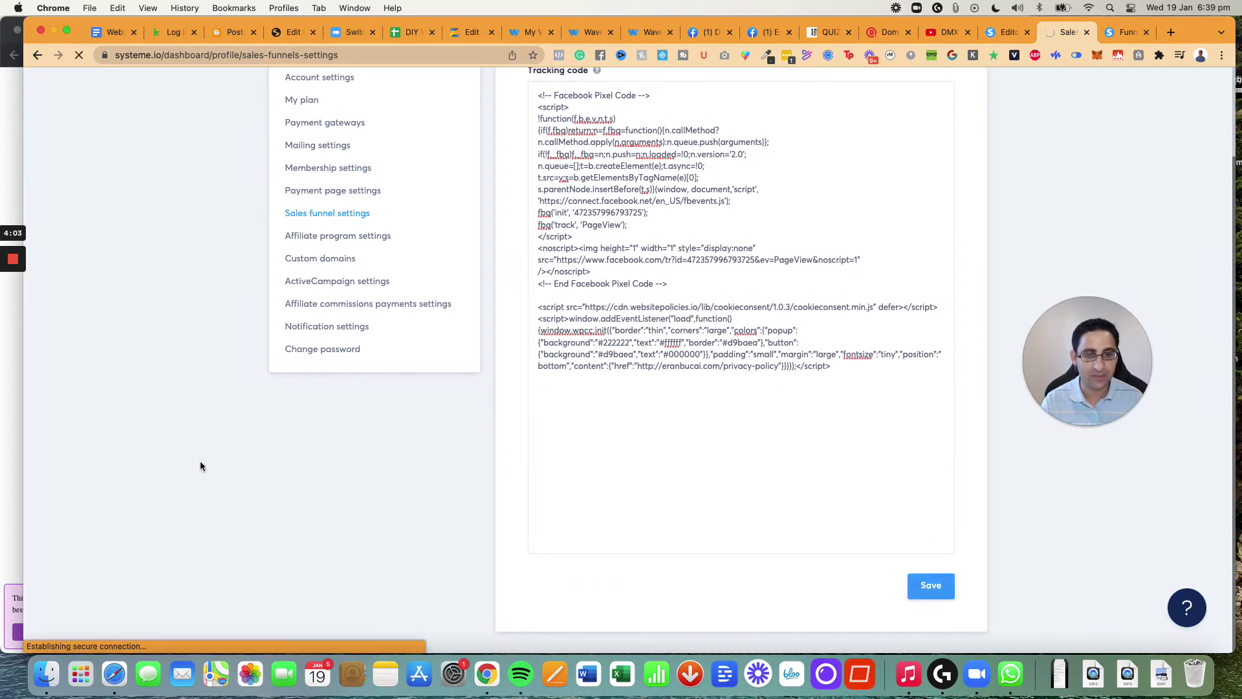
Step: Reload the live intro-videos site to show the new bottom cookie bar, then switch back
key("super+grave")
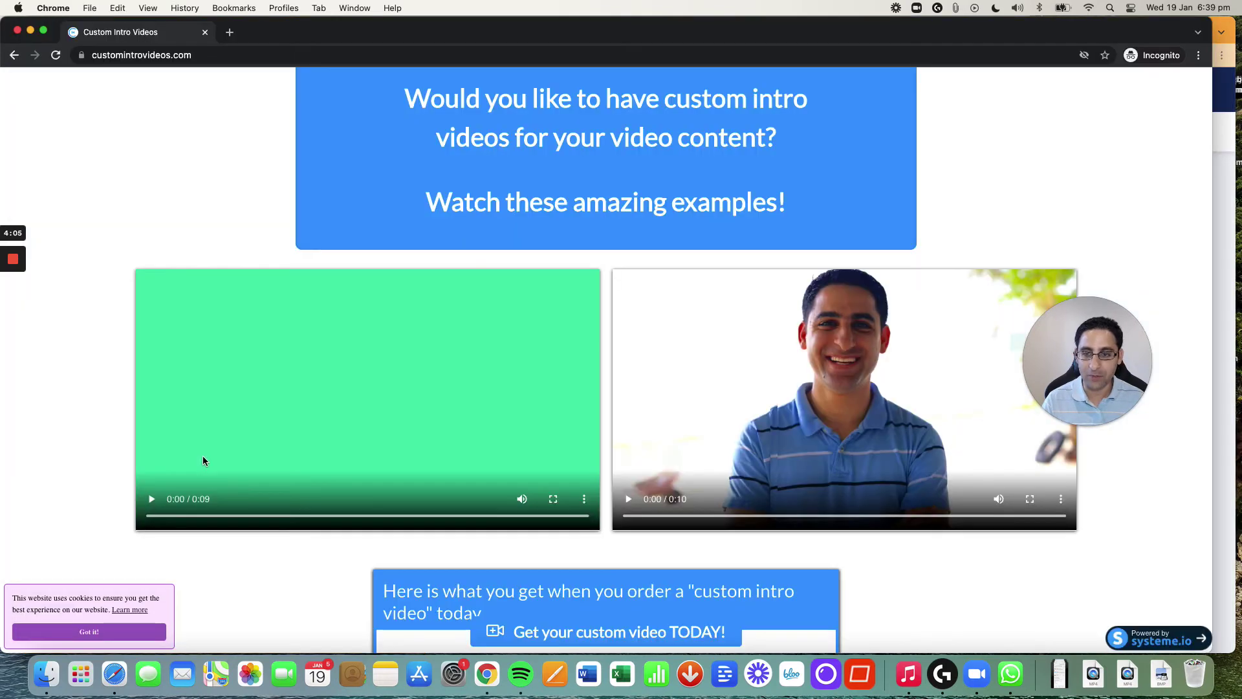
left_click(55, 55)
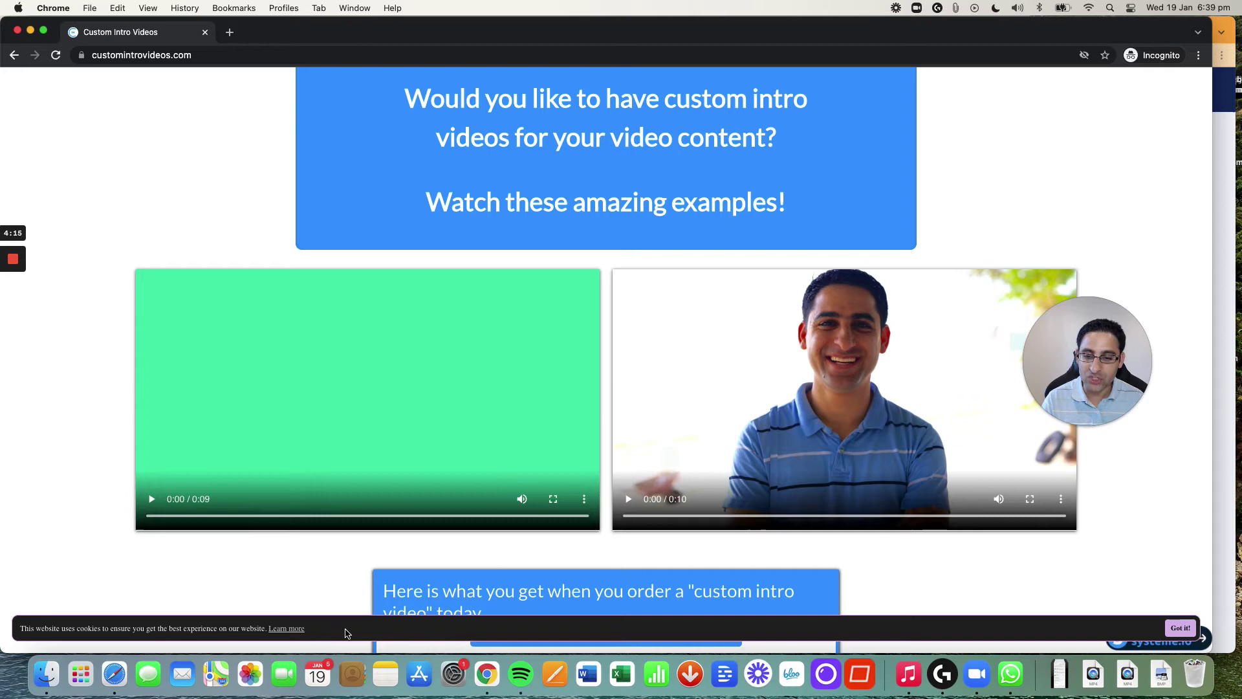
key("super+w")
Step: Try the banner as a bar pushed down from the top of the page
key("super+grave")
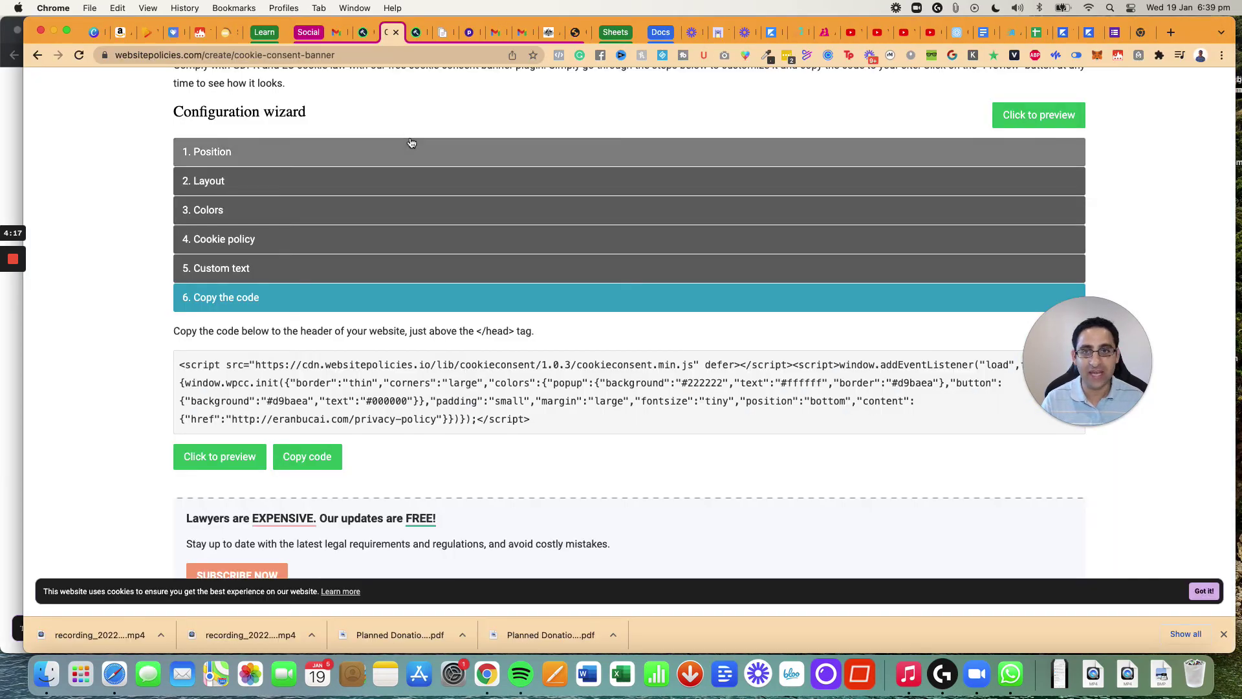
left_click(272, 194)
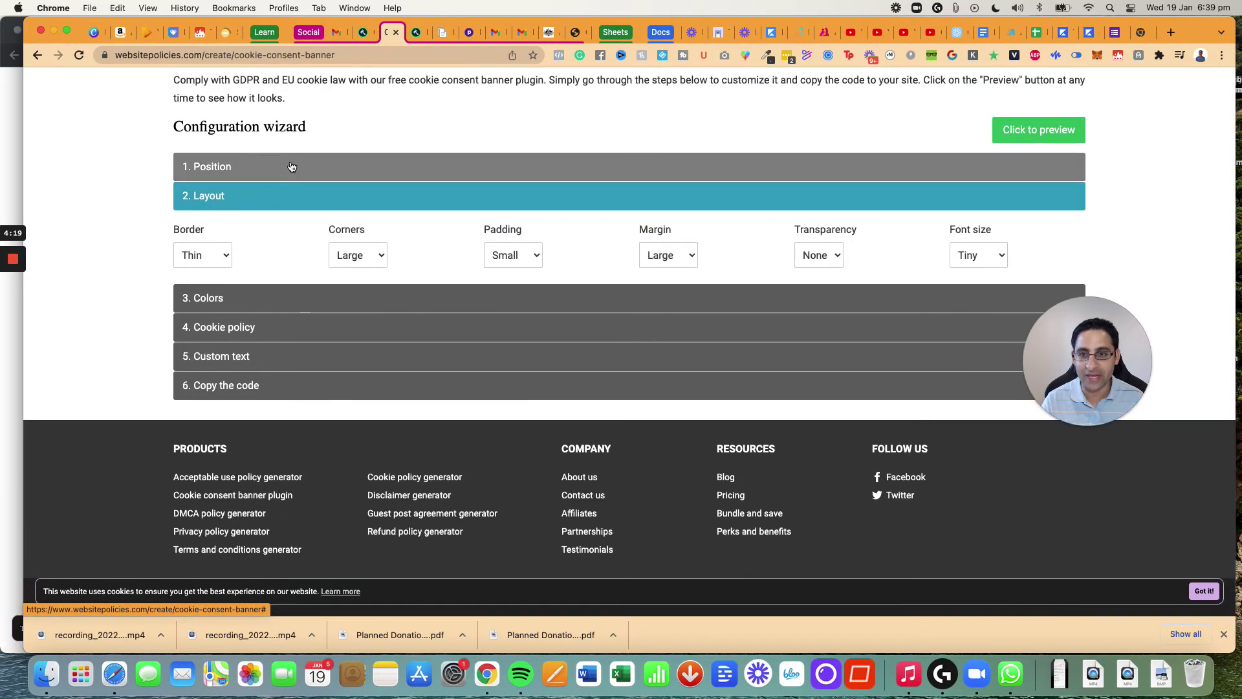
left_click(270, 167)
left_click(219, 256)
left_click(313, 262)
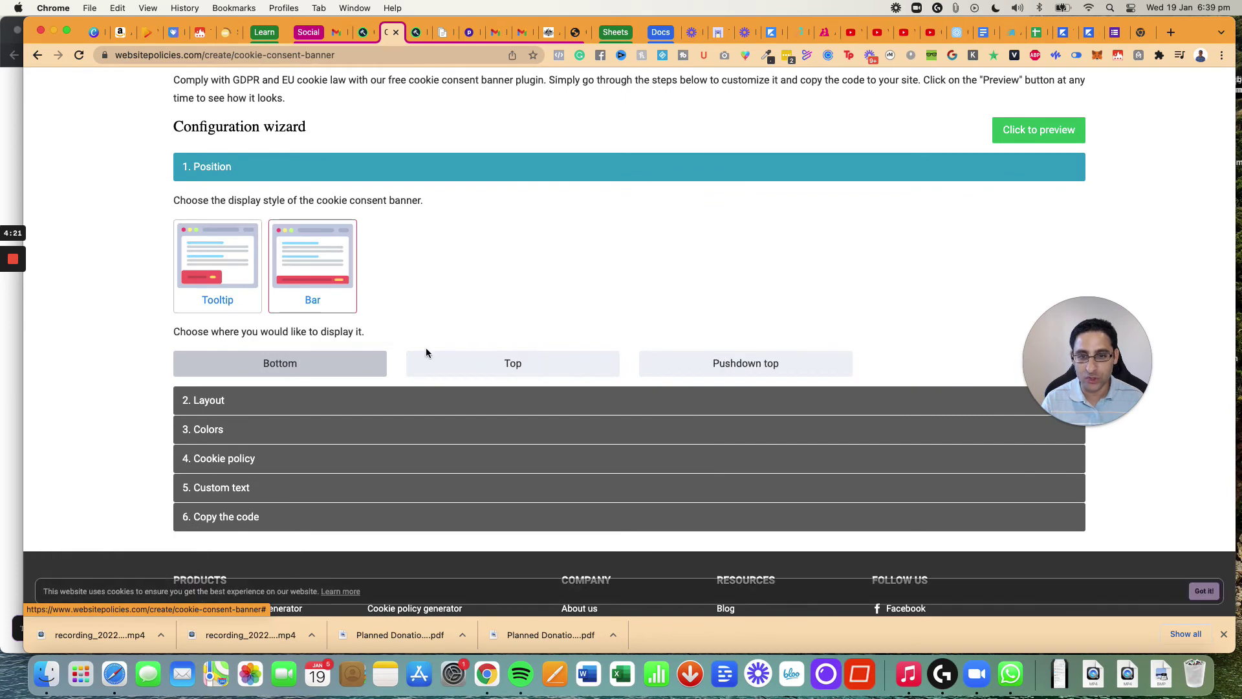
left_click(726, 374)
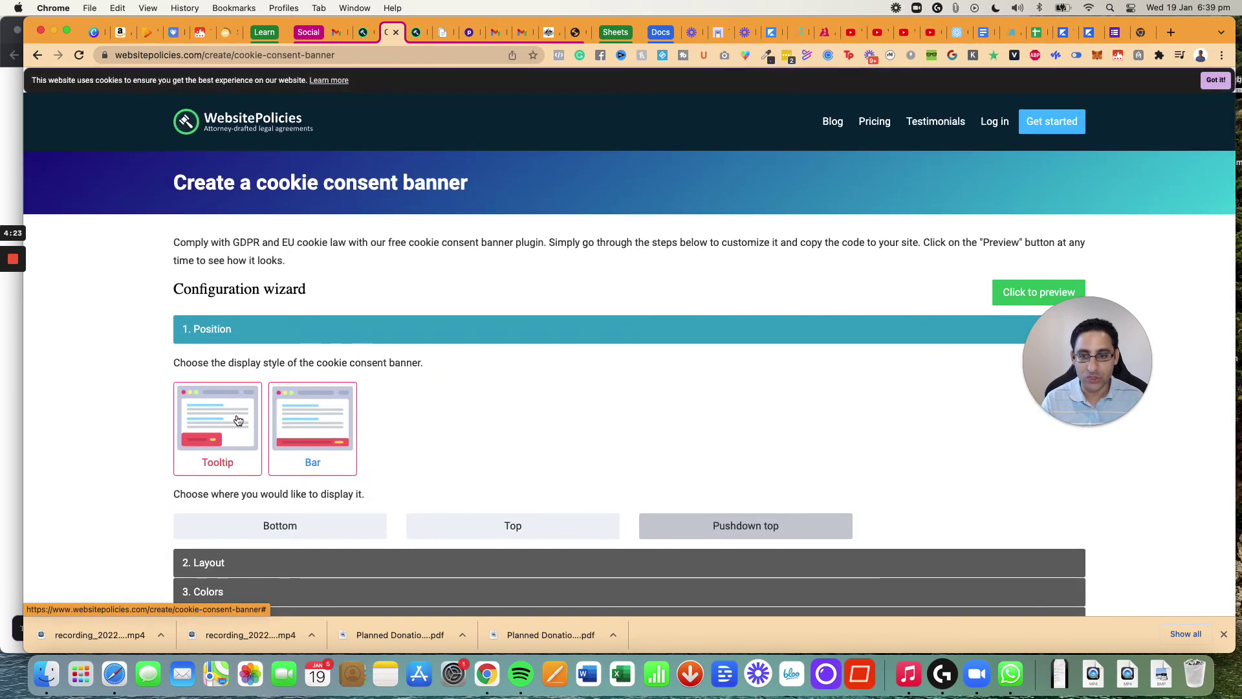
Step: Set the banner to a tooltip placed at the bottom right
left_click(248, 449)
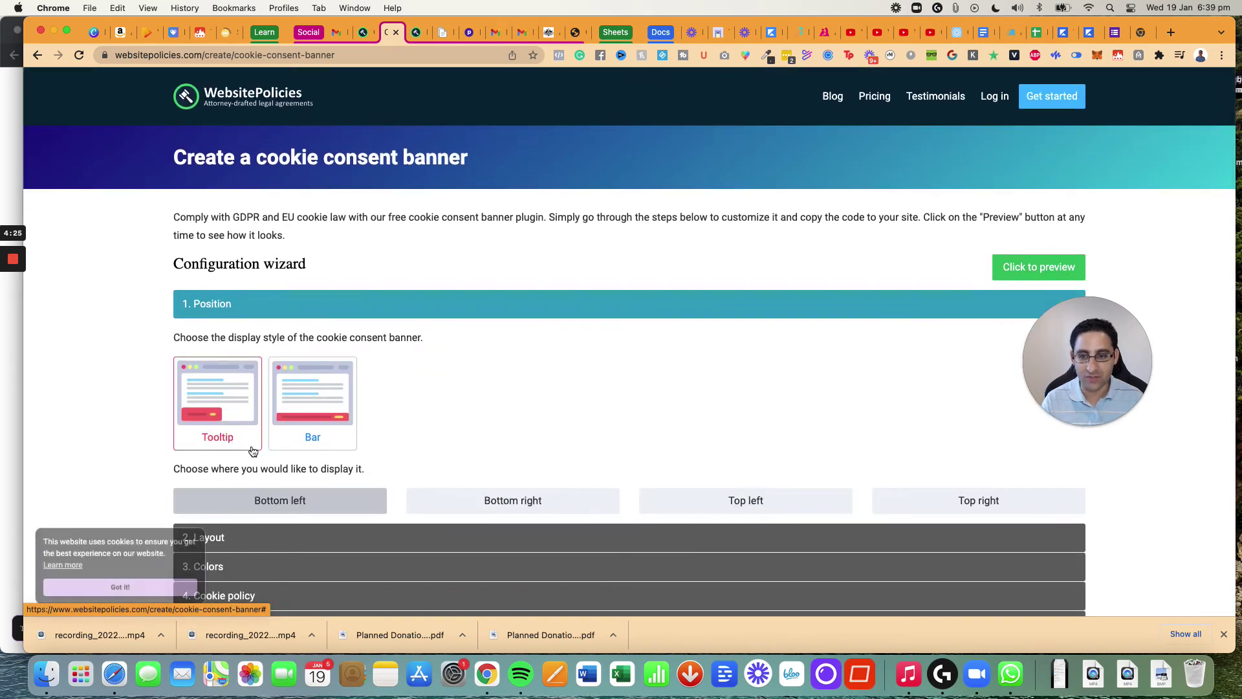
left_click(502, 505)
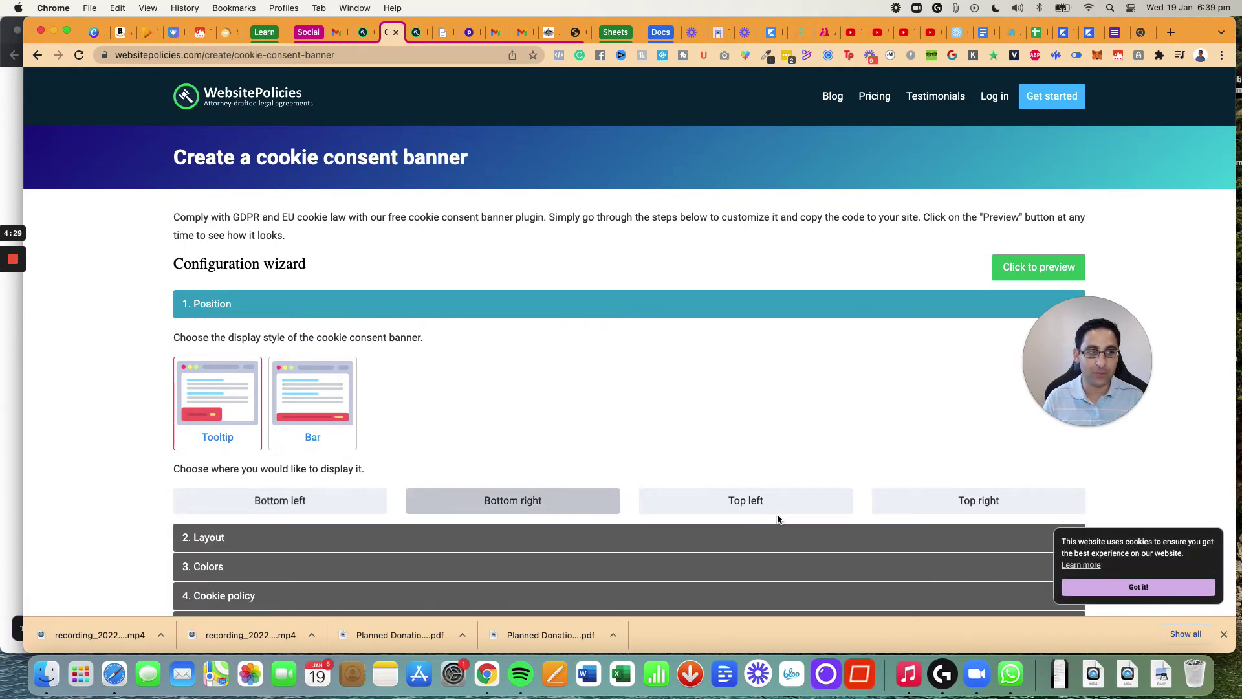
scroll(752, 466, "down", 3)
scroll(583, 420, "down", 3)
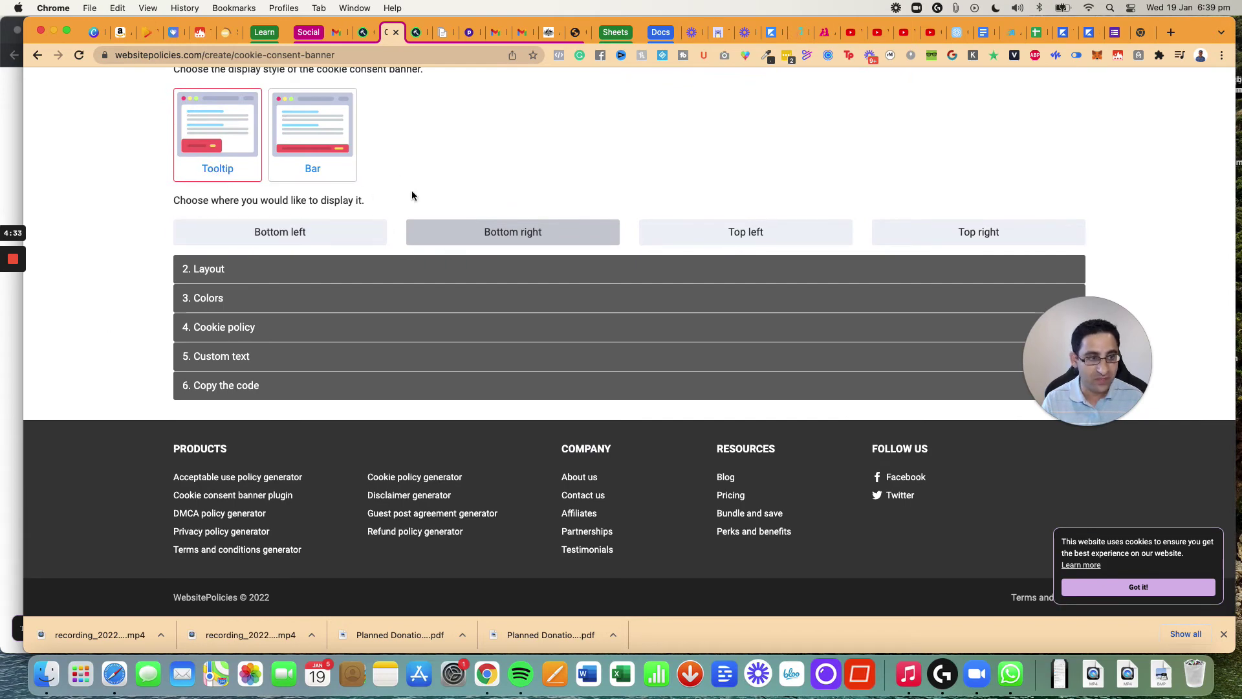
scroll(412, 195, "up", 5)
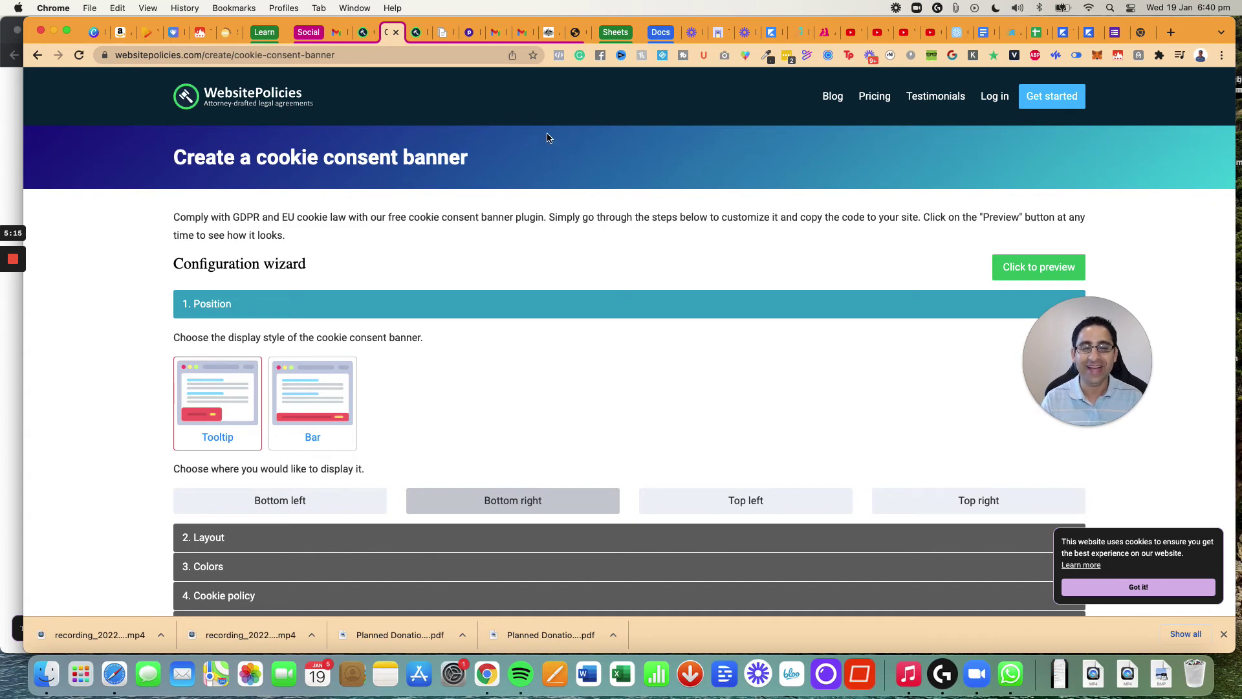
Step: Return to the Systeme.io sales funnel settings showing the tracking code
key("super+grave")
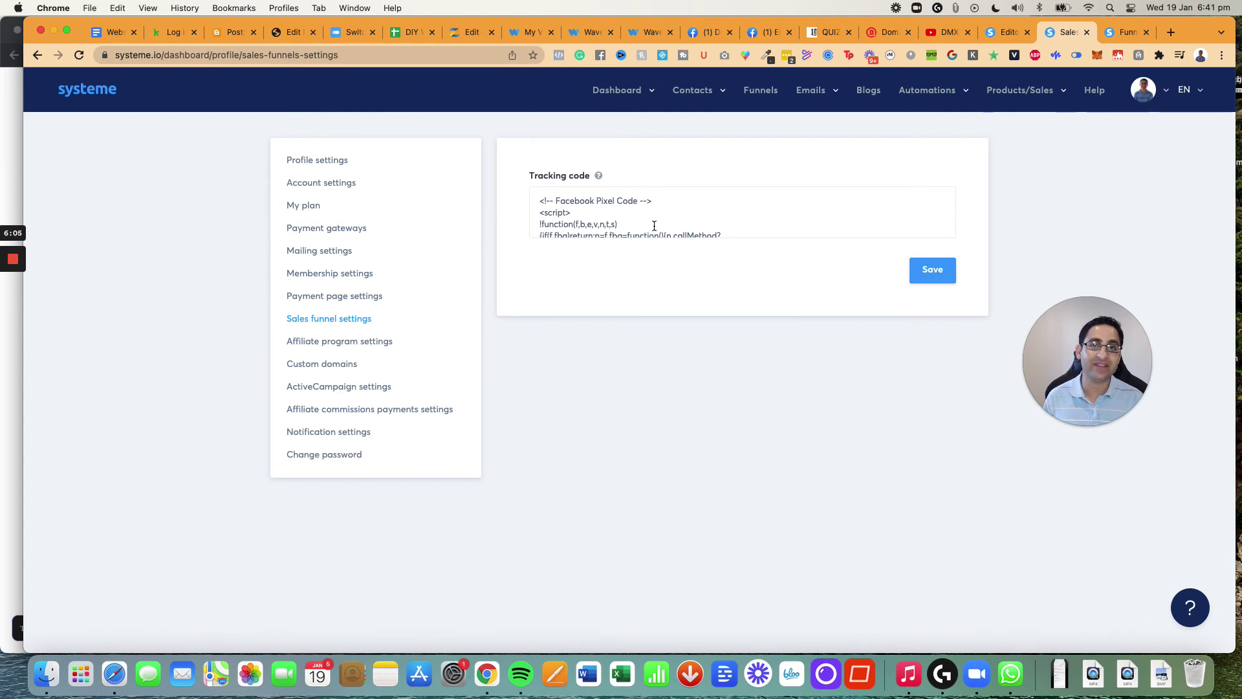
Step: Load websitediycourse.com, the Website Creation Masterclass site, in a new tab
left_click(1170, 33)
type("websitediycourse.com")
key("Return")
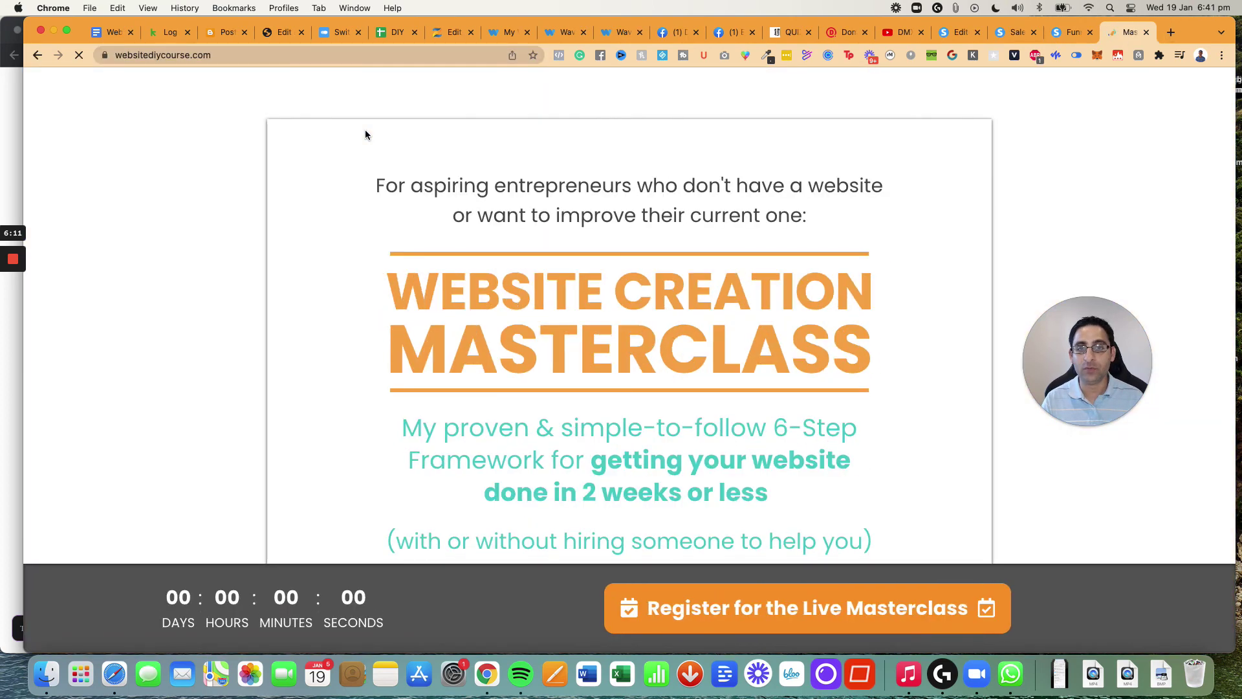
scroll(258, 197, "down", 5)
scroll(258, 196, "down", 4)
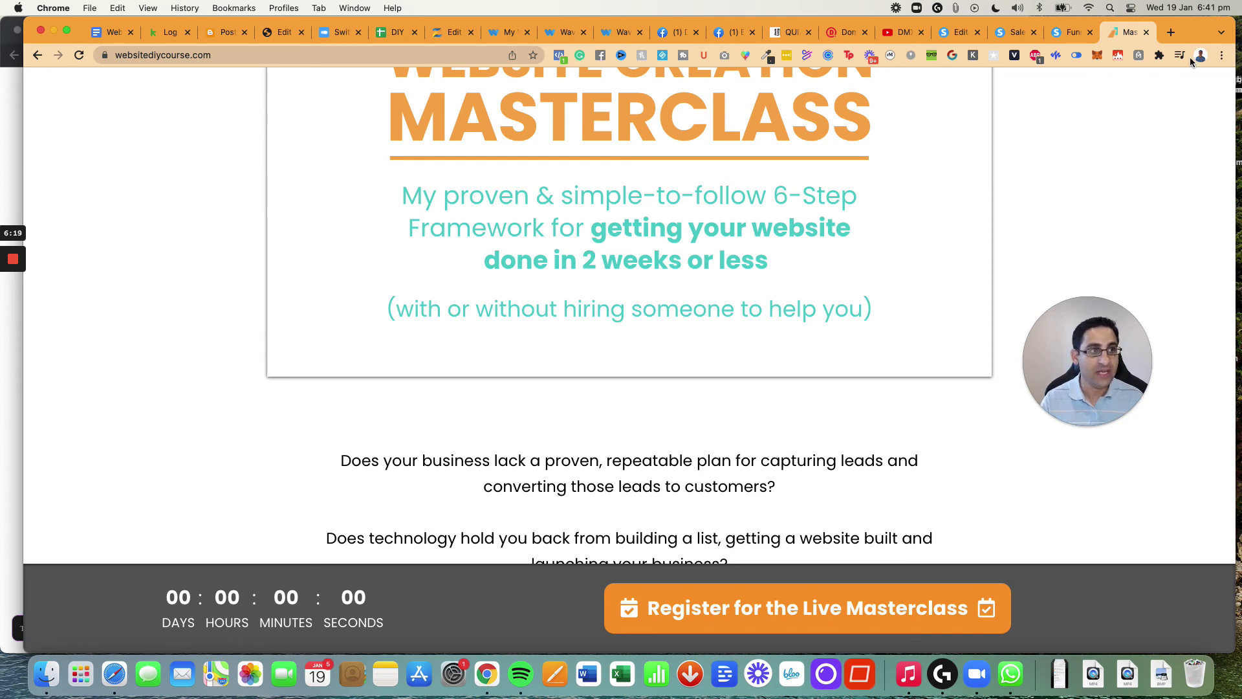
Step: Load learn.dotcomtruths.com/membership in another new tab via the autocompleted address
left_click(1172, 33)
type("learn.")
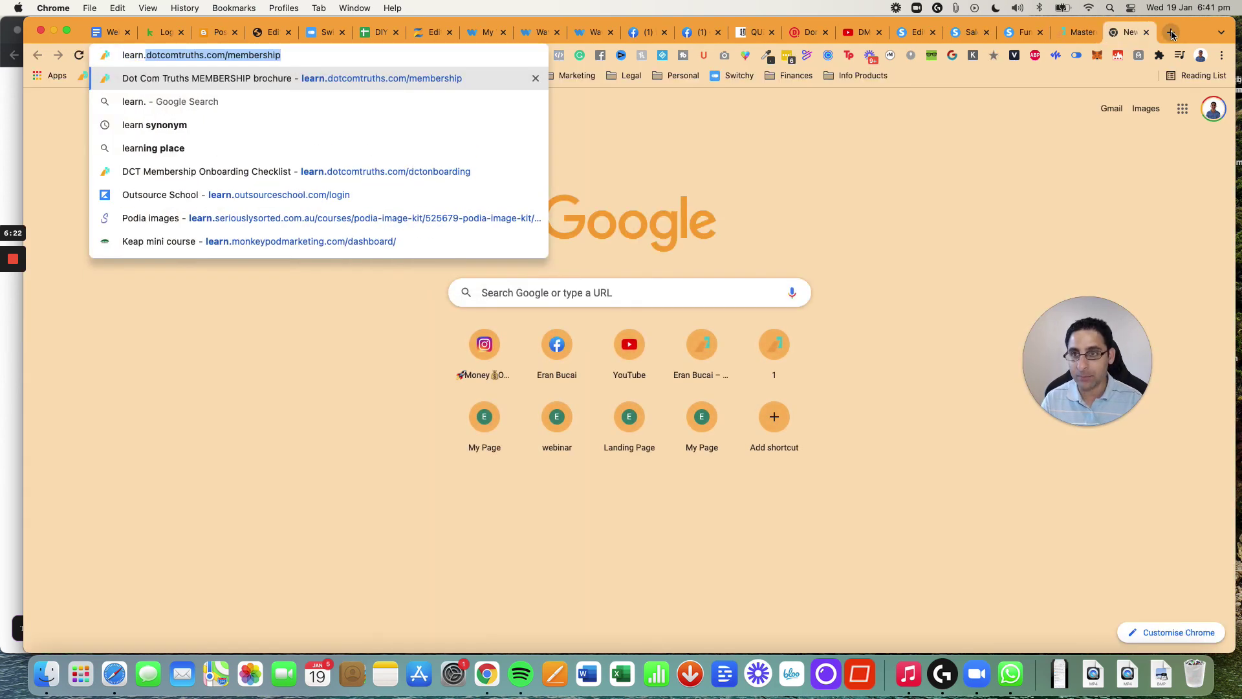
key("Right")
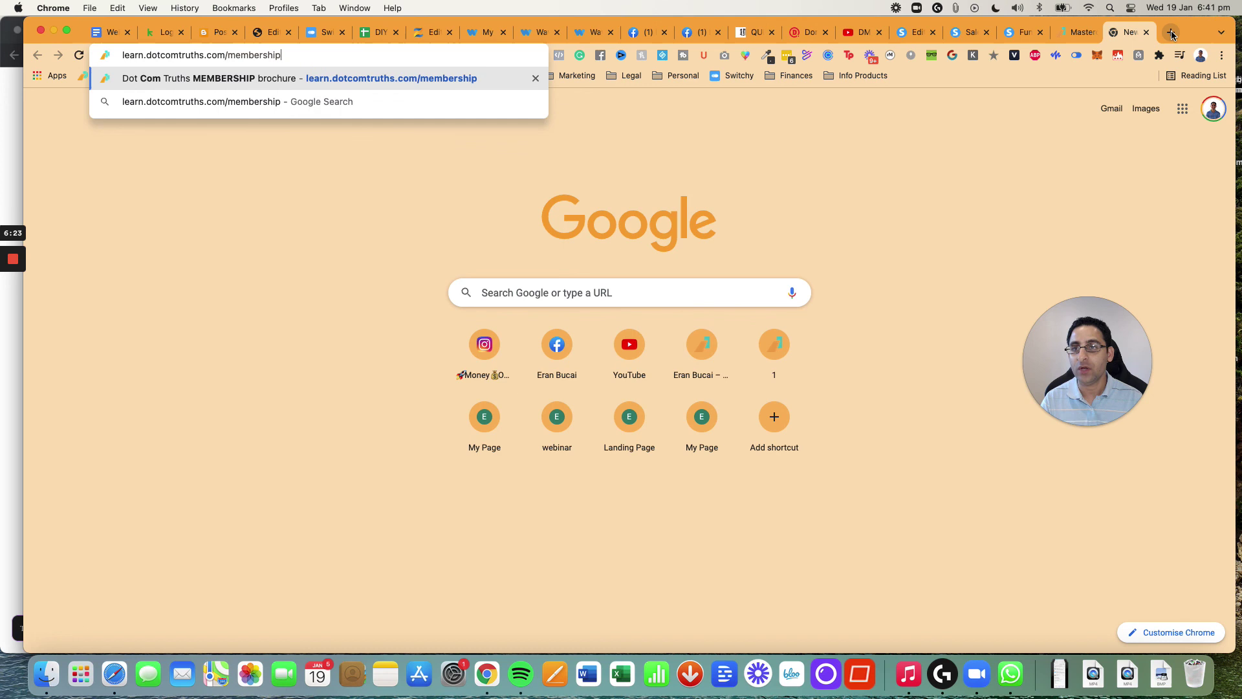
left_click(662, 117)
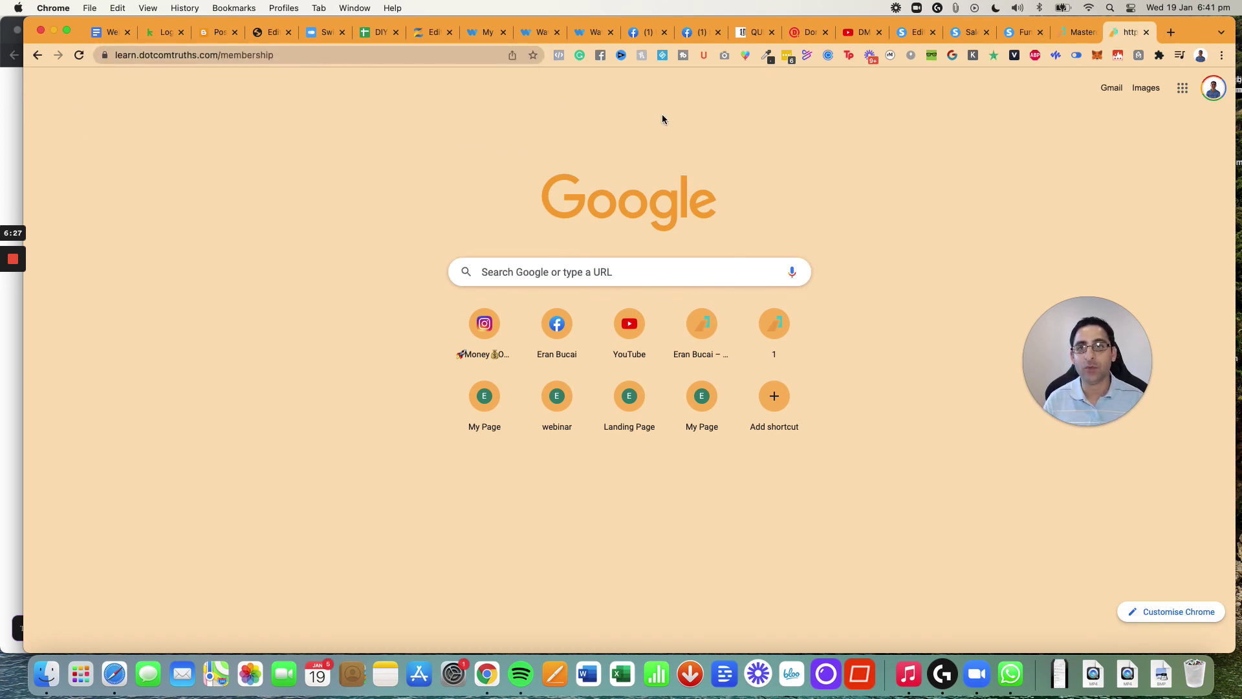